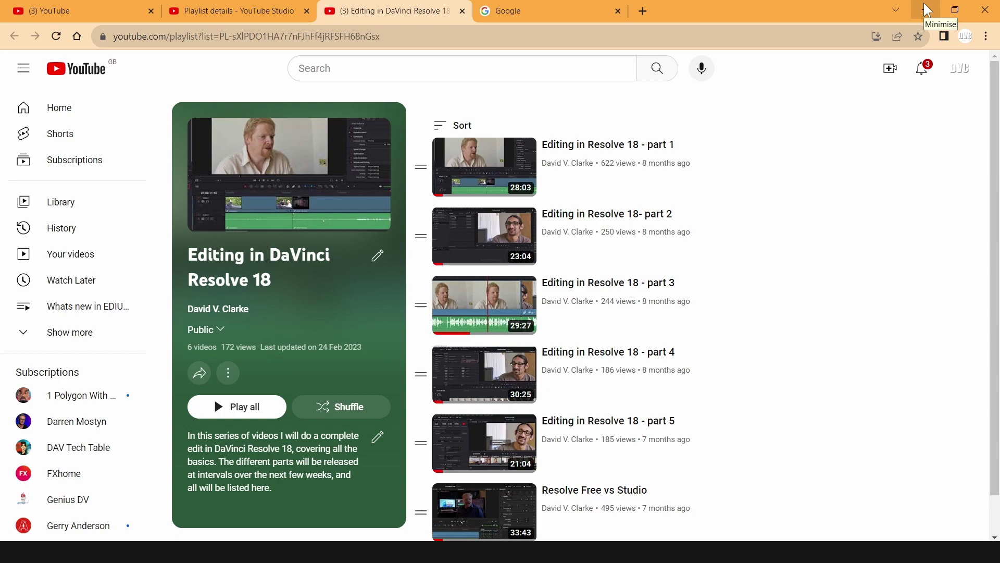
- Minimise Chrome and create a new empty project named test1 from the Project Manager
left_click(928, 9)
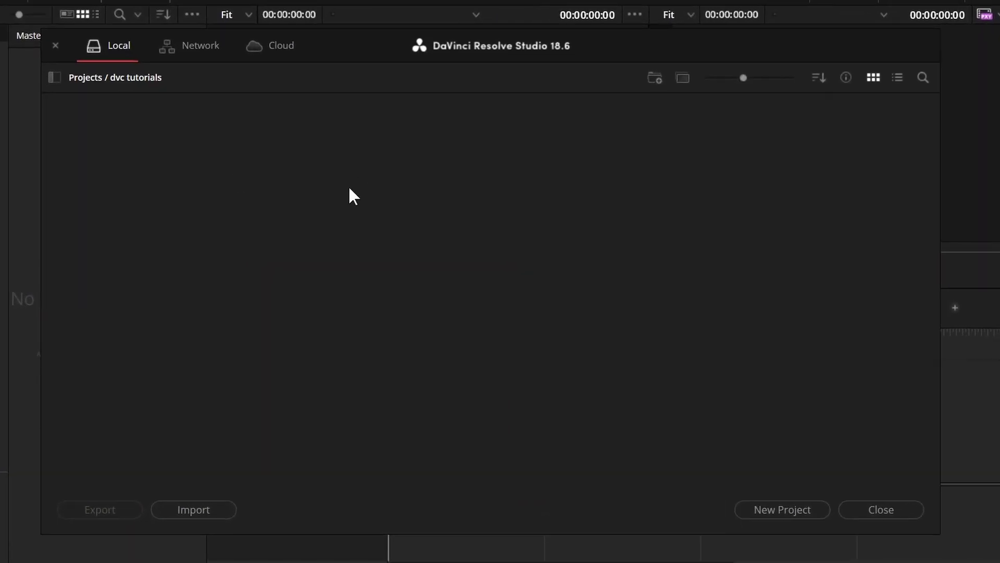
right_click(344, 178)
left_click(380, 193)
type("test1")
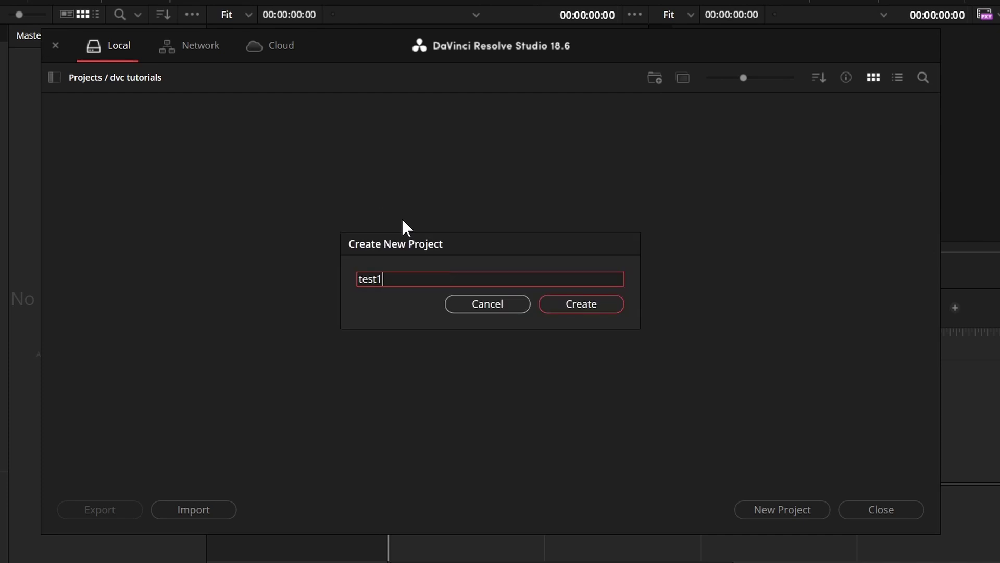
key("Return")
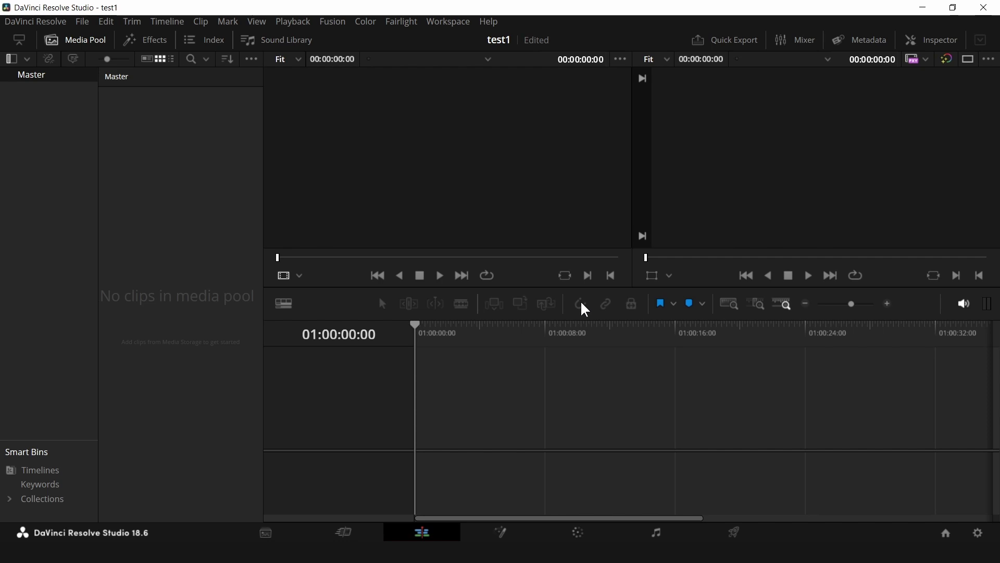
- Open the project settings from the gear icon in the bottom-right corner
left_click(978, 532)
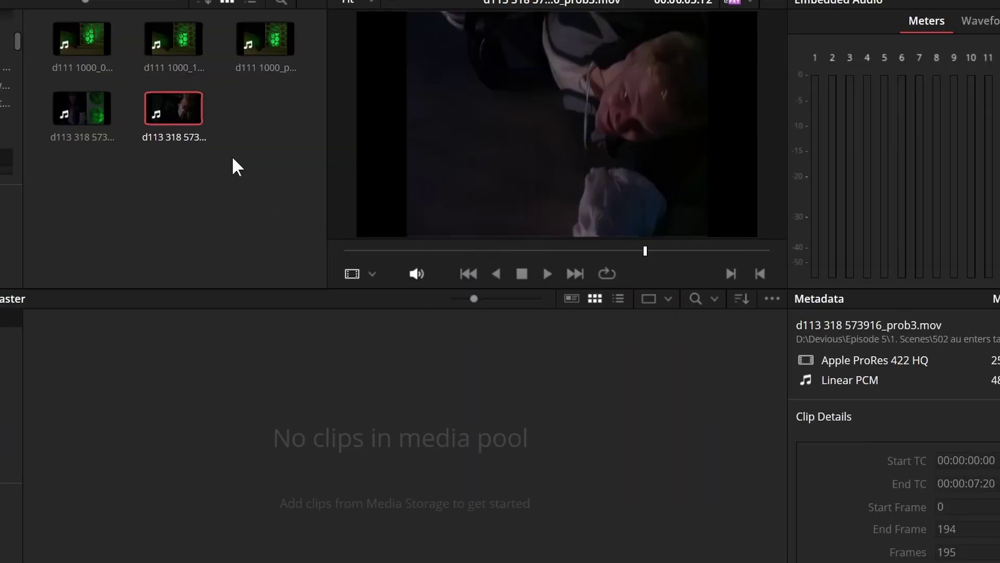
left_click_drag(193, 139, 266, 420)
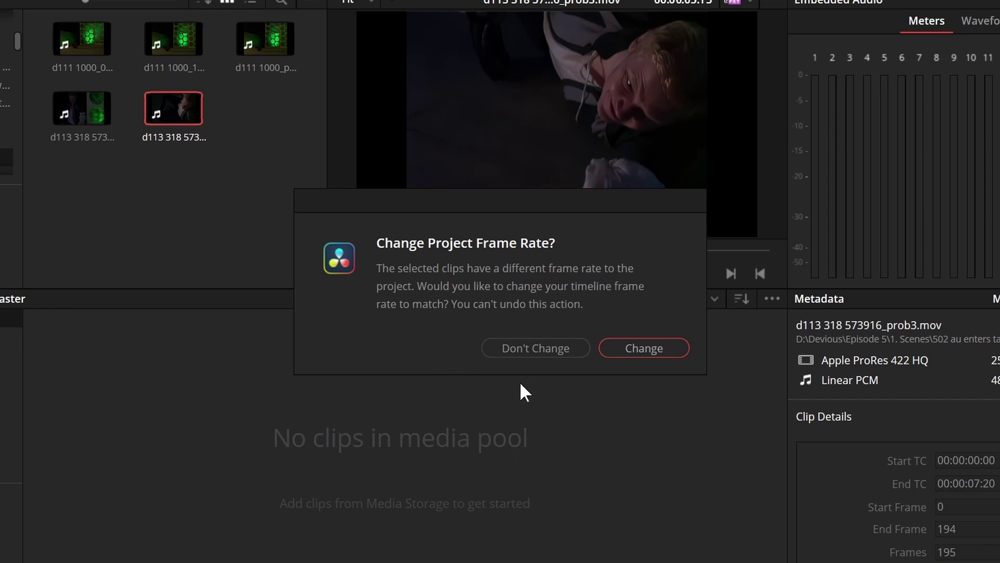
key("Return")
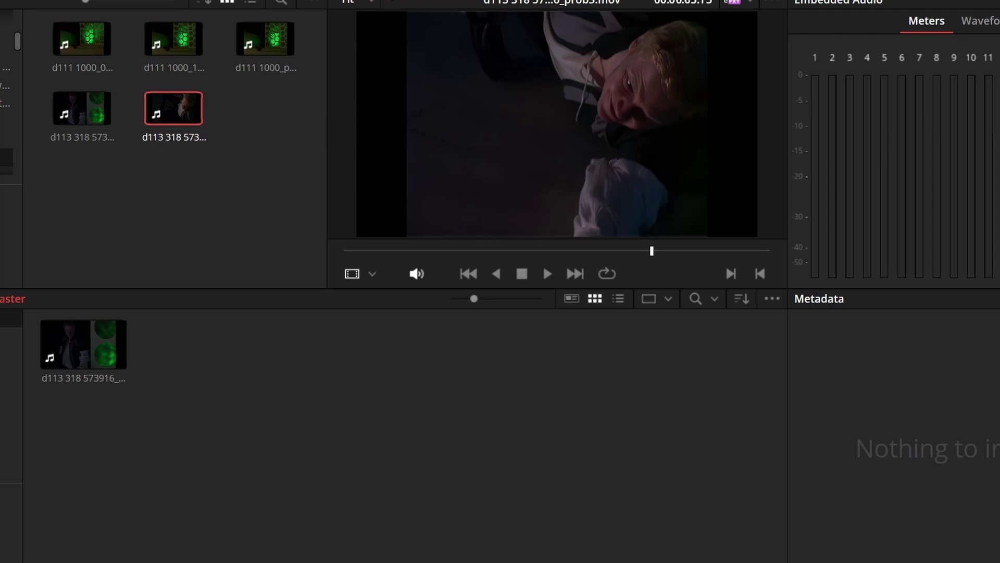
key("shift+9")
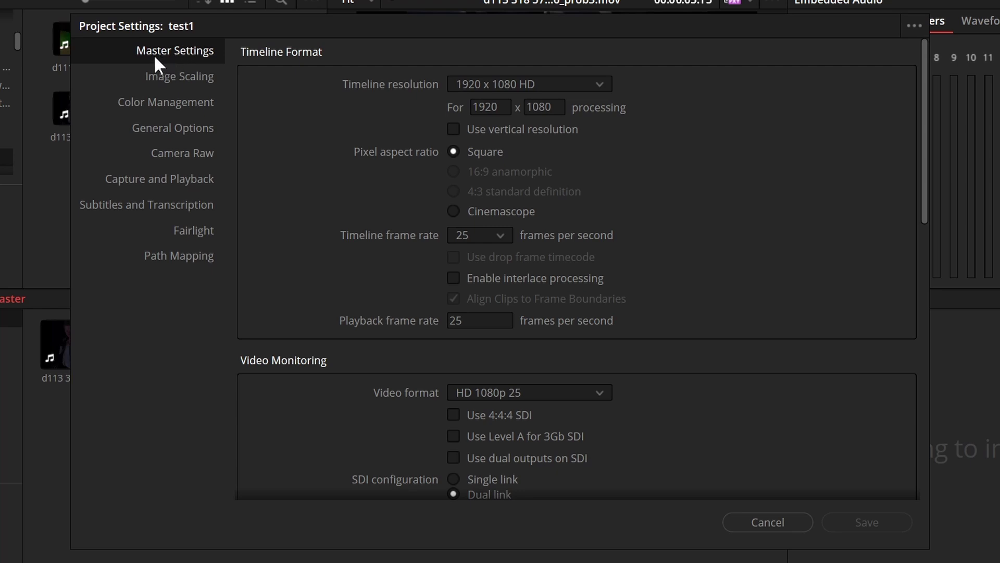
- Browse the project settings preset list and cancel a Save as Preset attempt
left_click(915, 26)
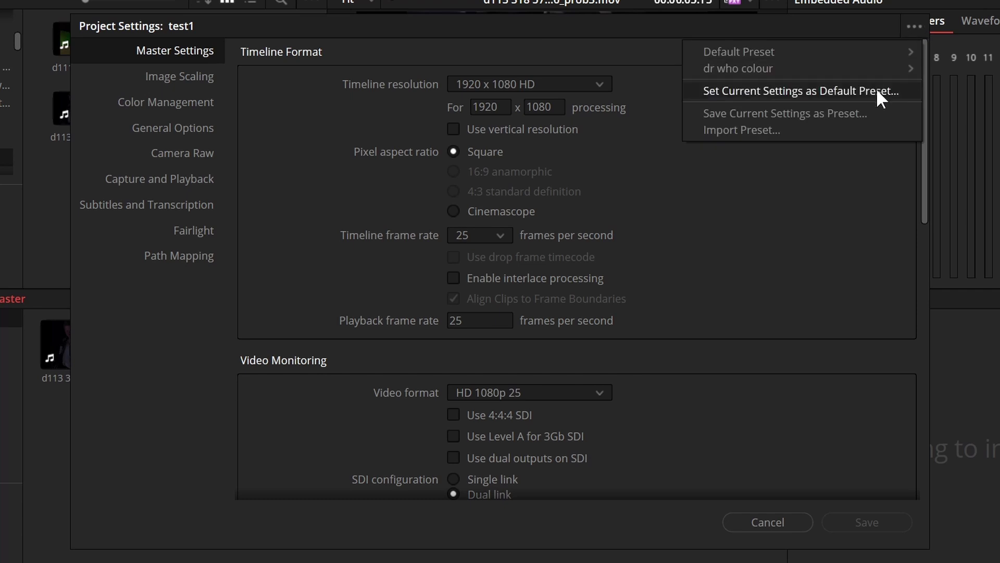
mouse_move(883, 54)
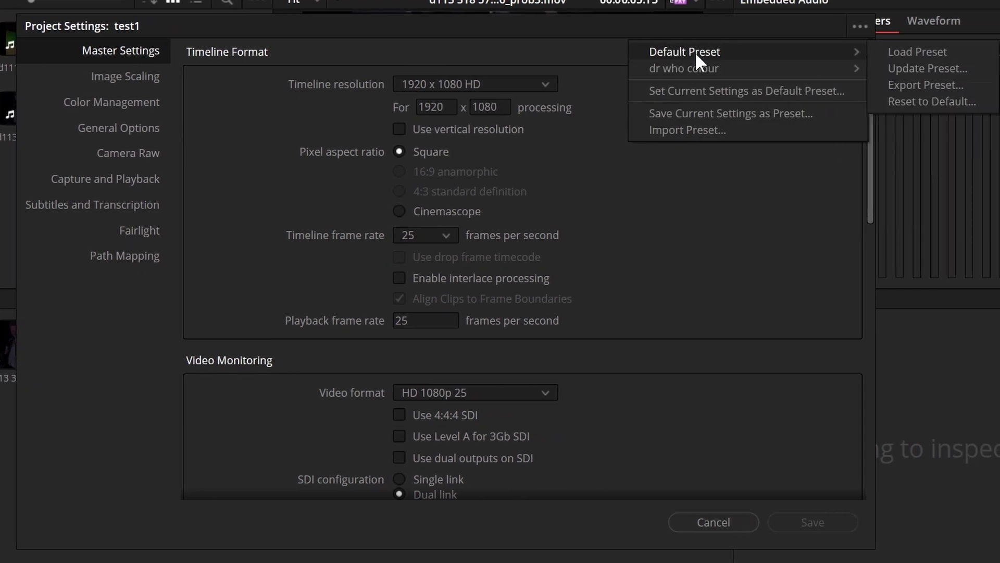
mouse_move(684, 65)
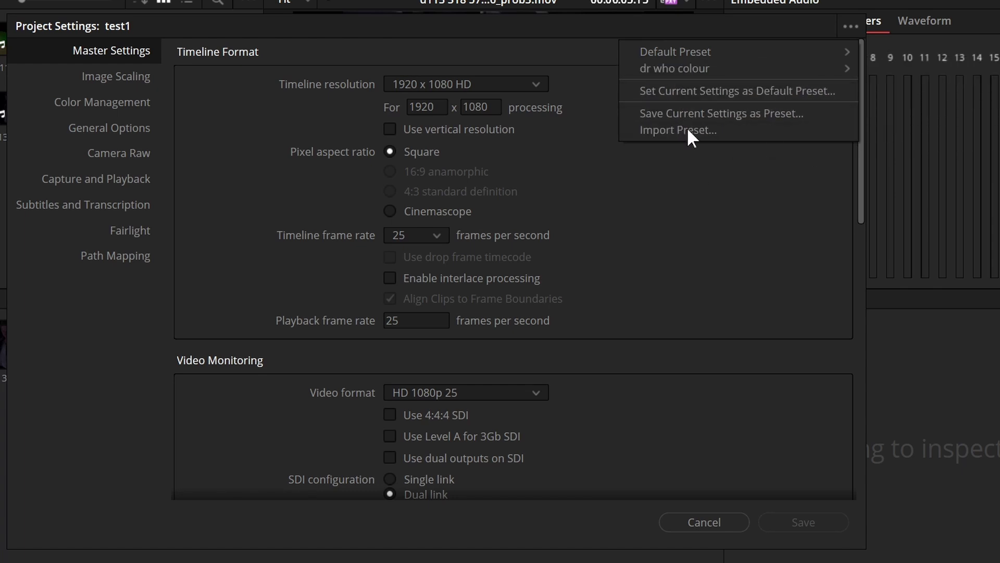
left_click(680, 199)
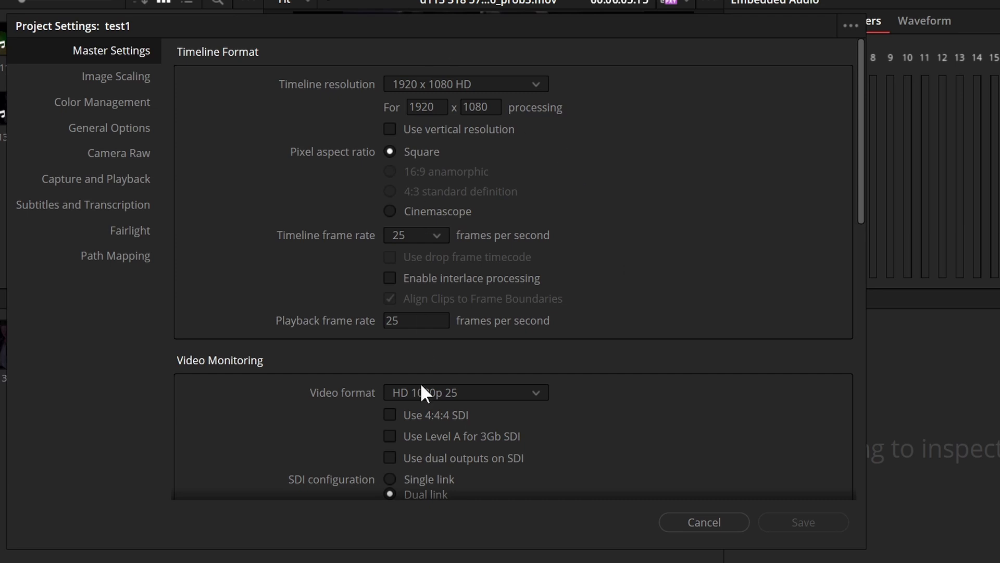
left_click(849, 26)
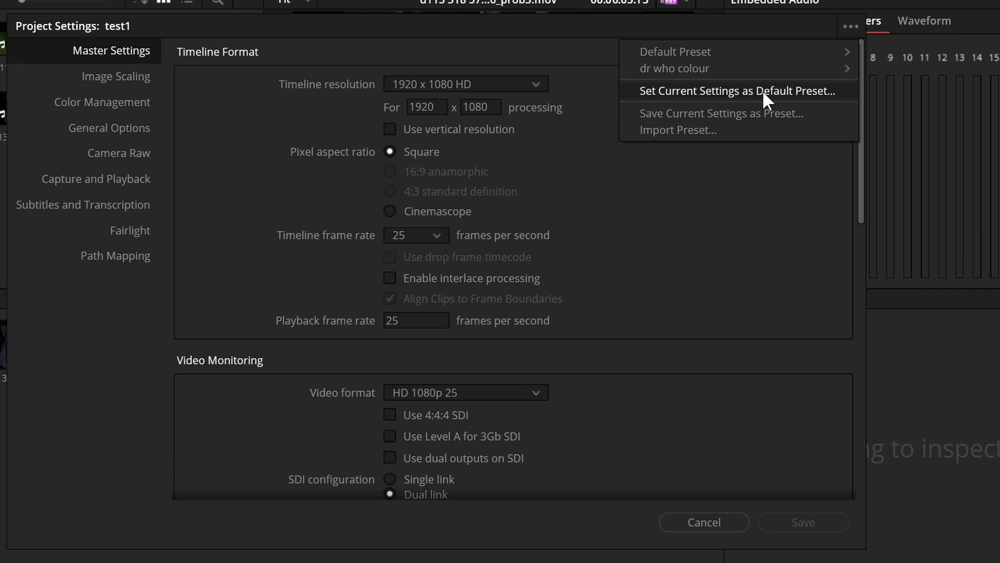
left_click(691, 115)
left_click(456, 302)
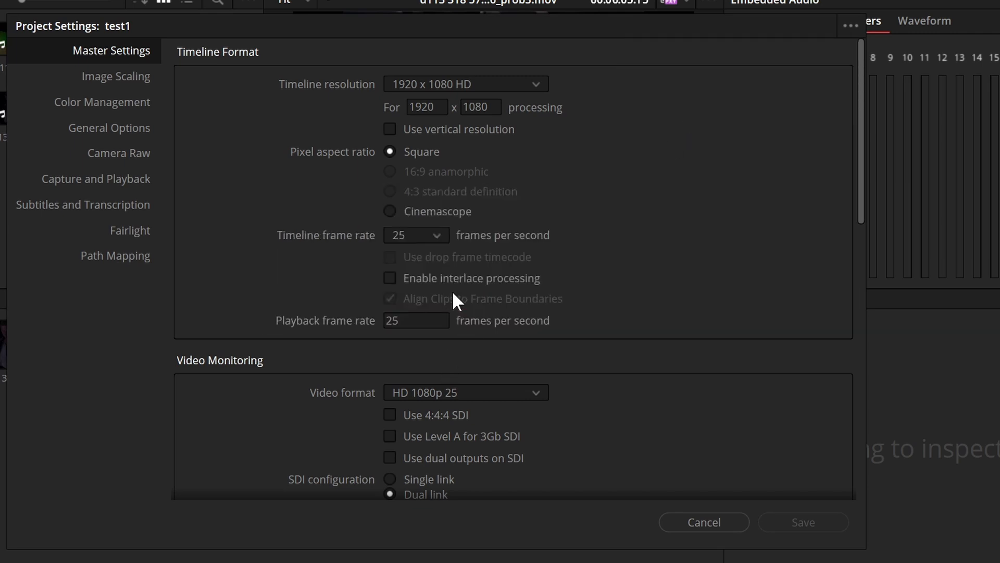
- Load the dr who colour preset, switching the timeline to 1440 x 1080 custom
left_click(850, 26)
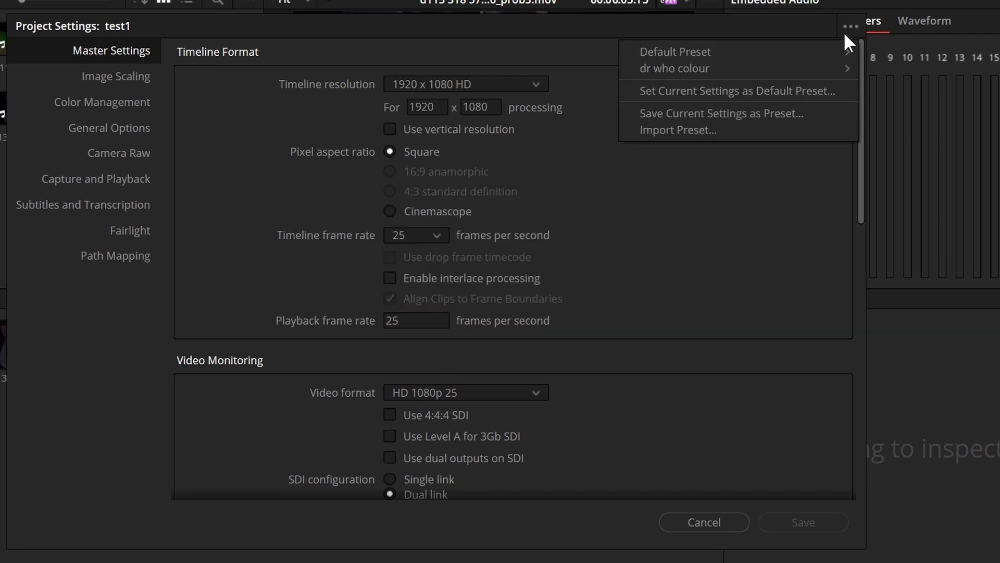
mouse_move(844, 69)
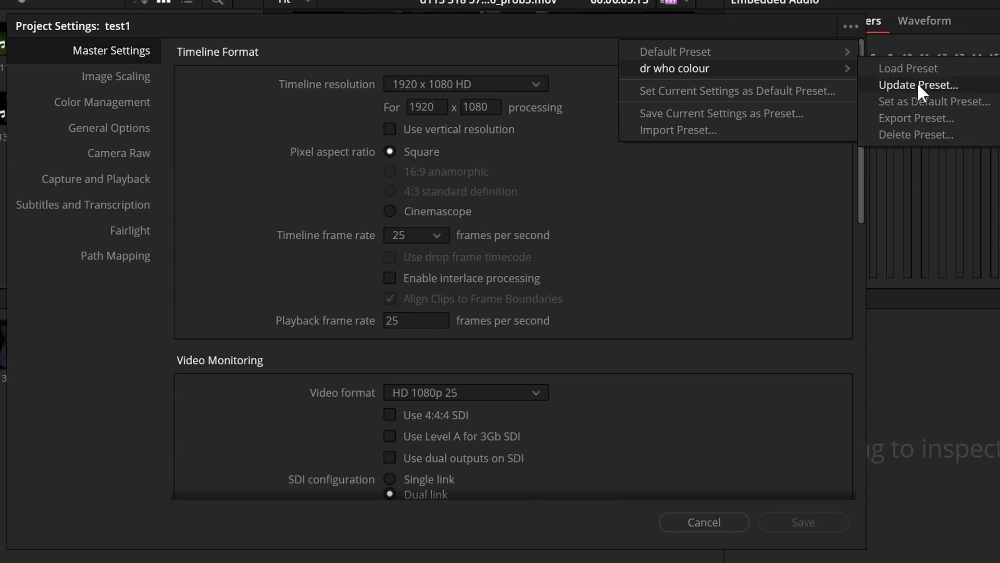
left_click(909, 68)
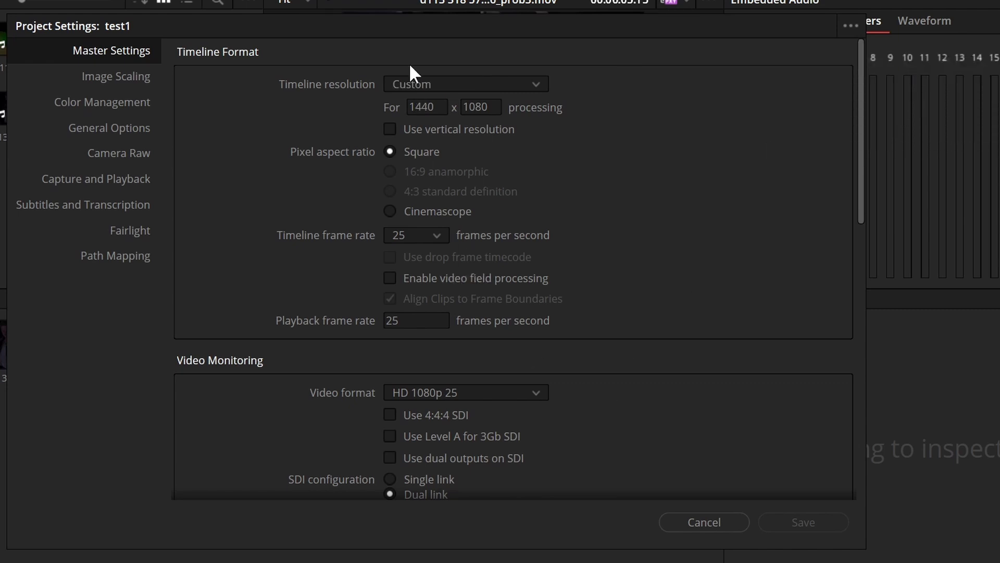
- Load the Default Preset to restore 1920 x 1080 HD resolution
left_click(851, 26)
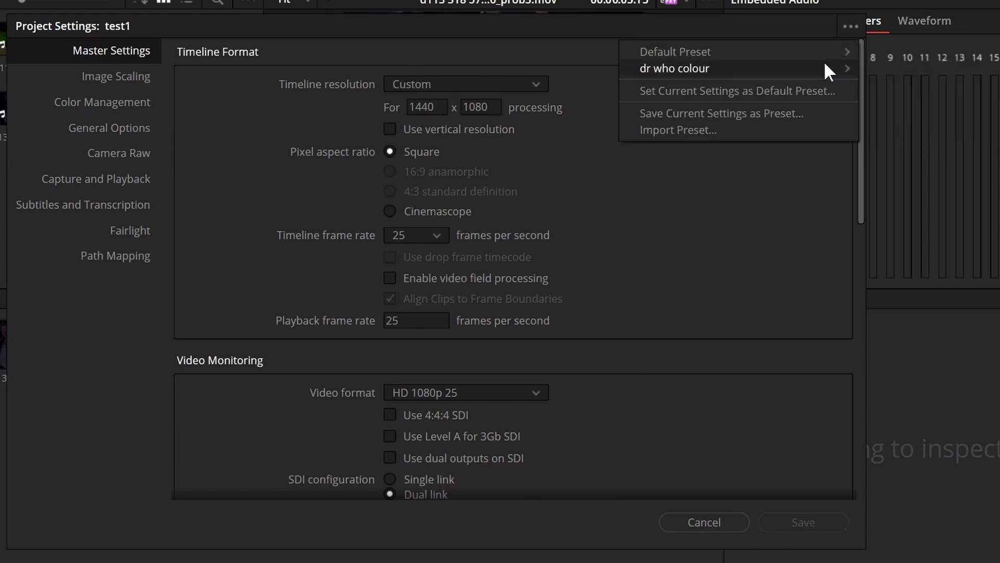
mouse_move(830, 52)
left_click(887, 51)
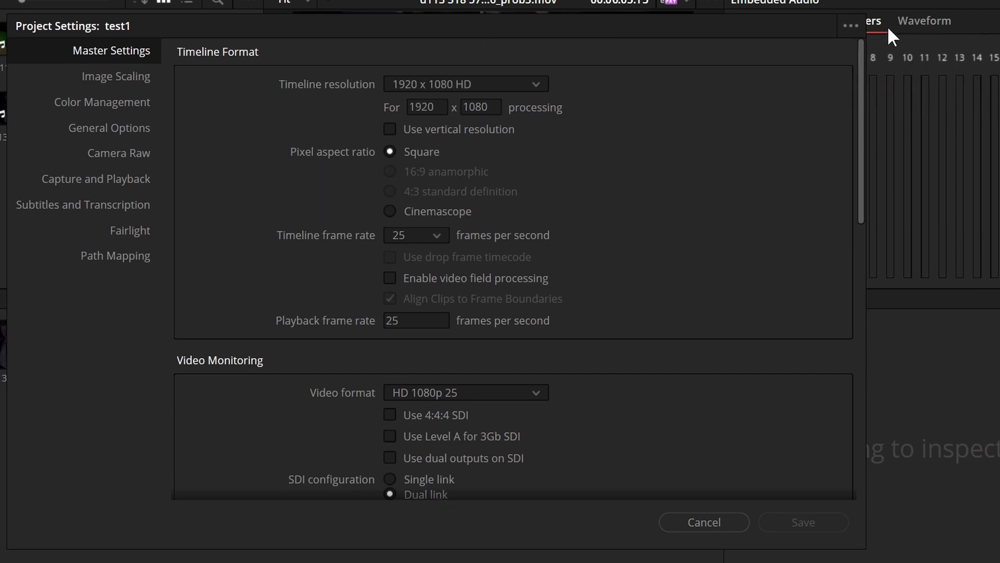
left_click(854, 25)
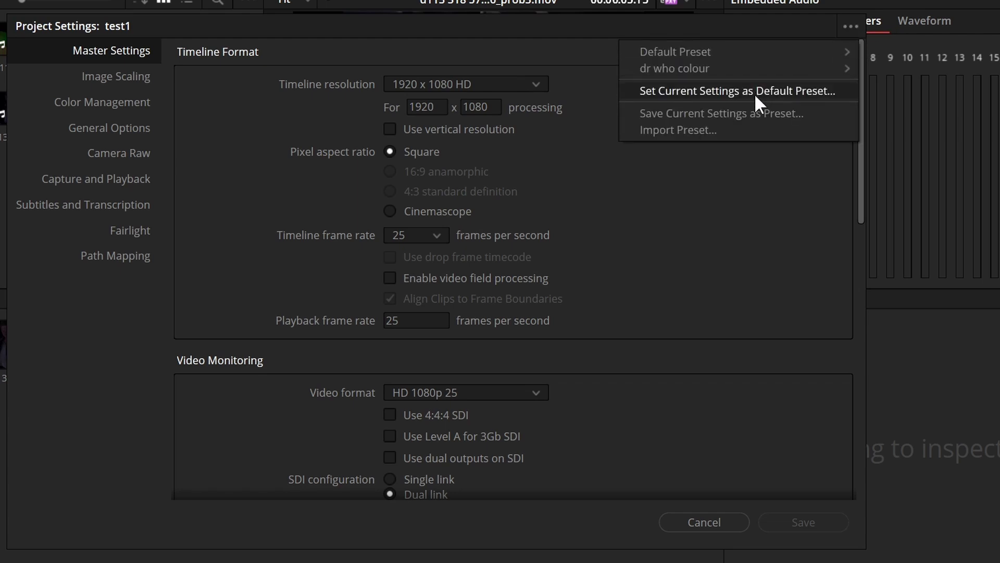
left_click(609, 183)
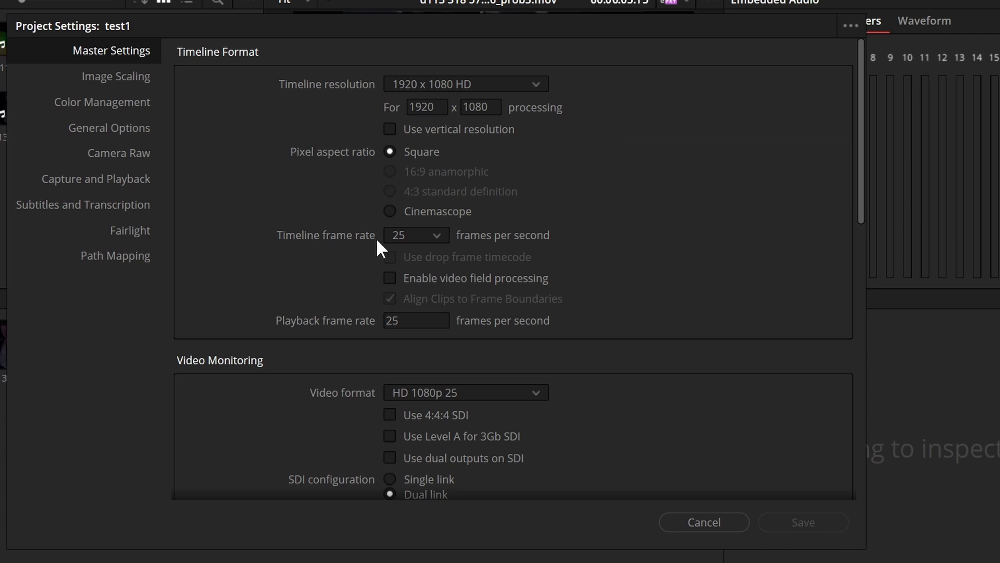
left_click(447, 235)
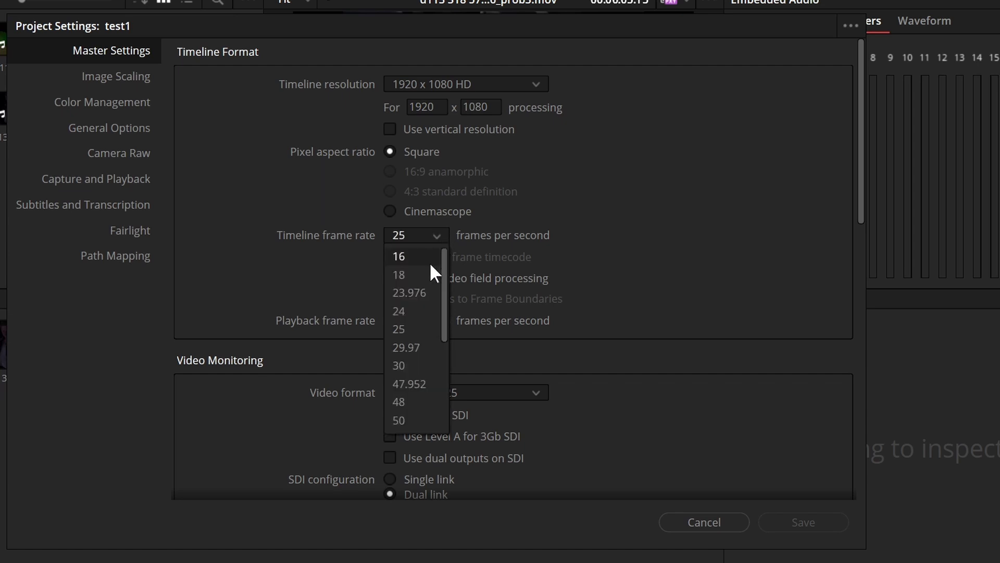
left_click(428, 329)
scroll(547, 204, "down", 5)
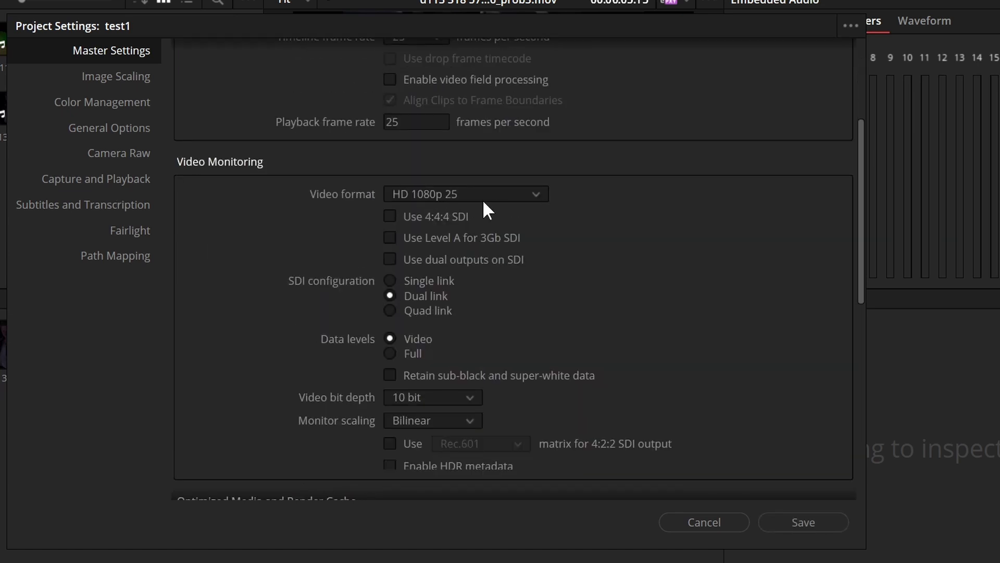
left_click(492, 197)
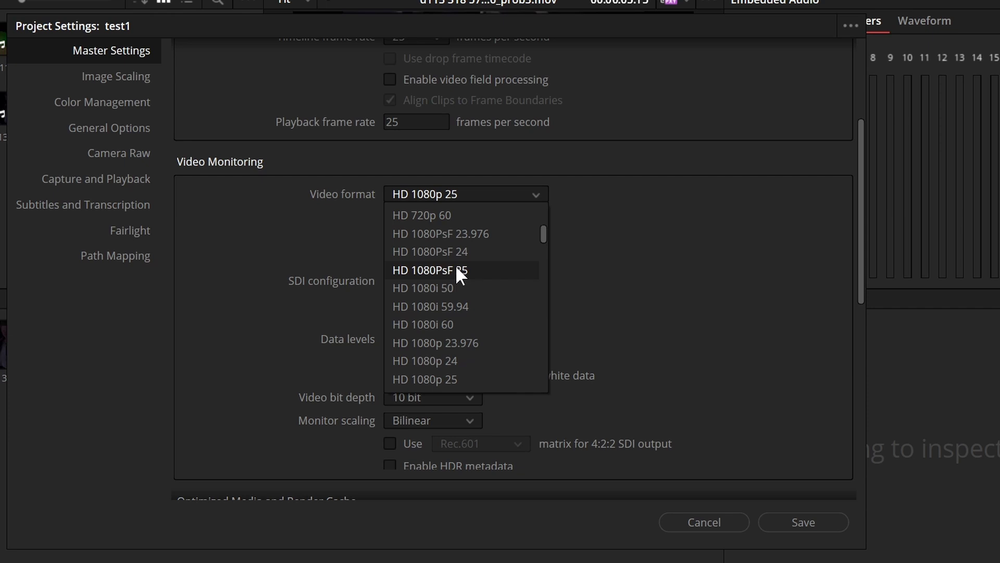
left_click(682, 255)
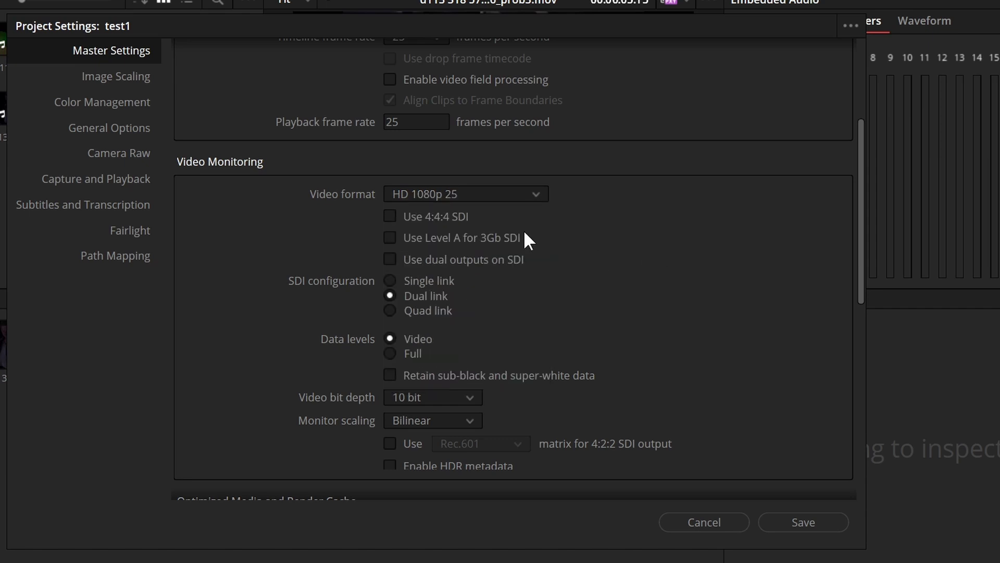
left_click(449, 195)
scroll(466, 375, "down", 3)
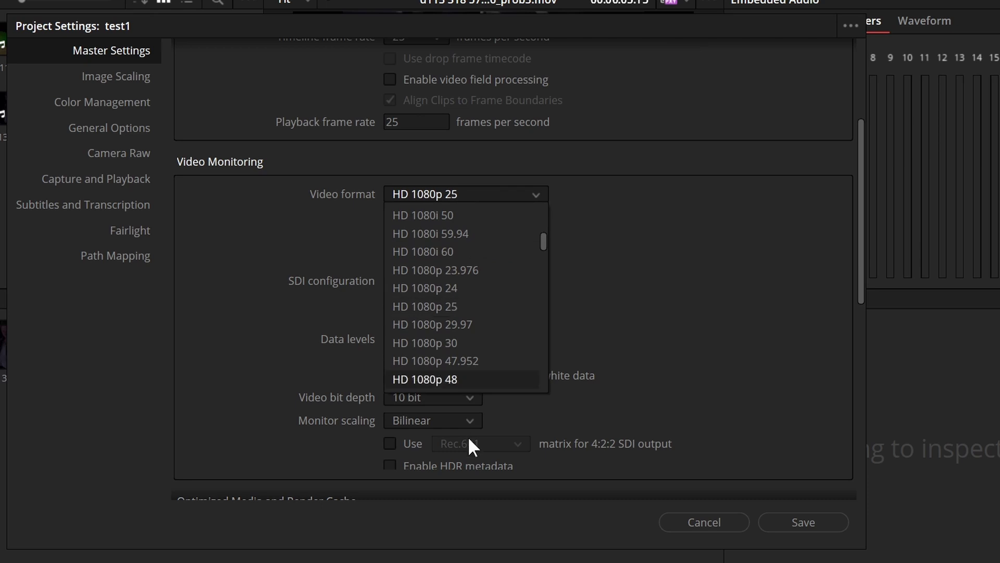
scroll(459, 338, "down", 1)
scroll(469, 229, "up", 2)
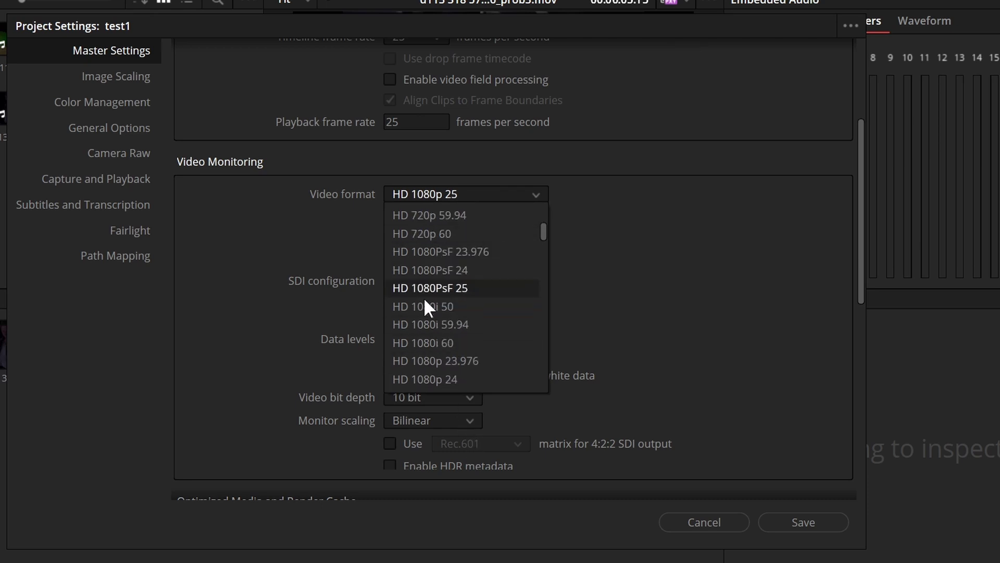
scroll(503, 305, "up", 2)
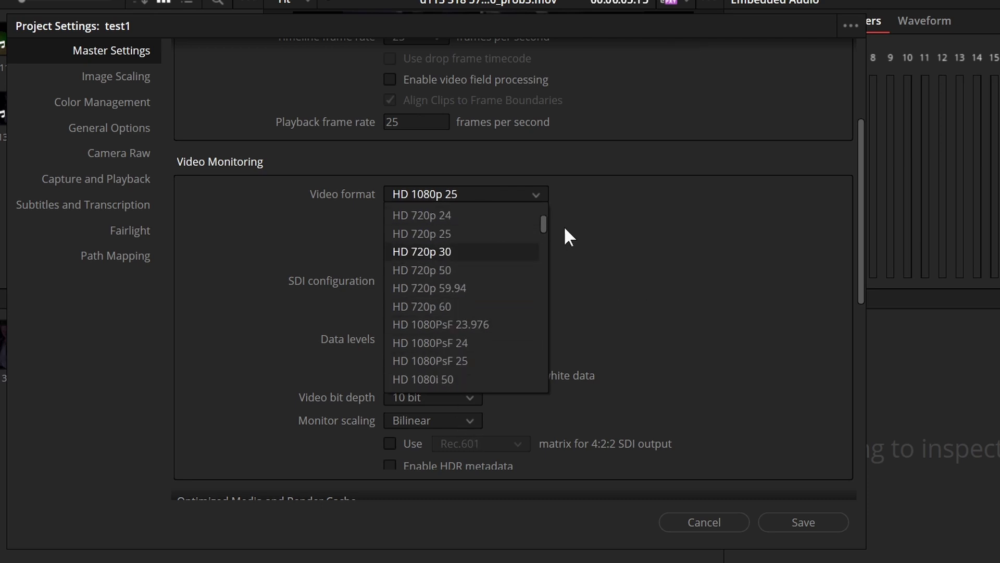
left_click(730, 307)
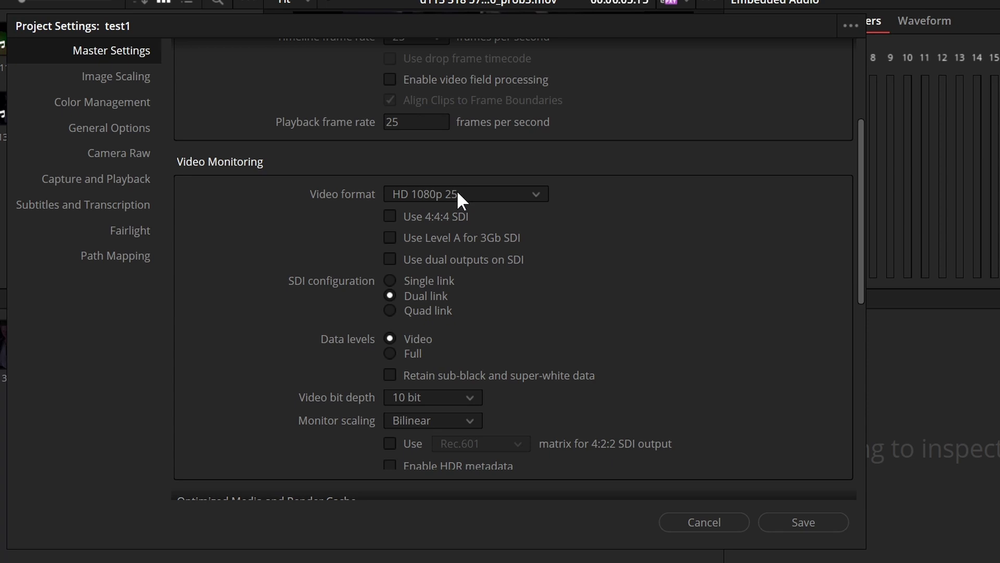
scroll(562, 308, "down", 6)
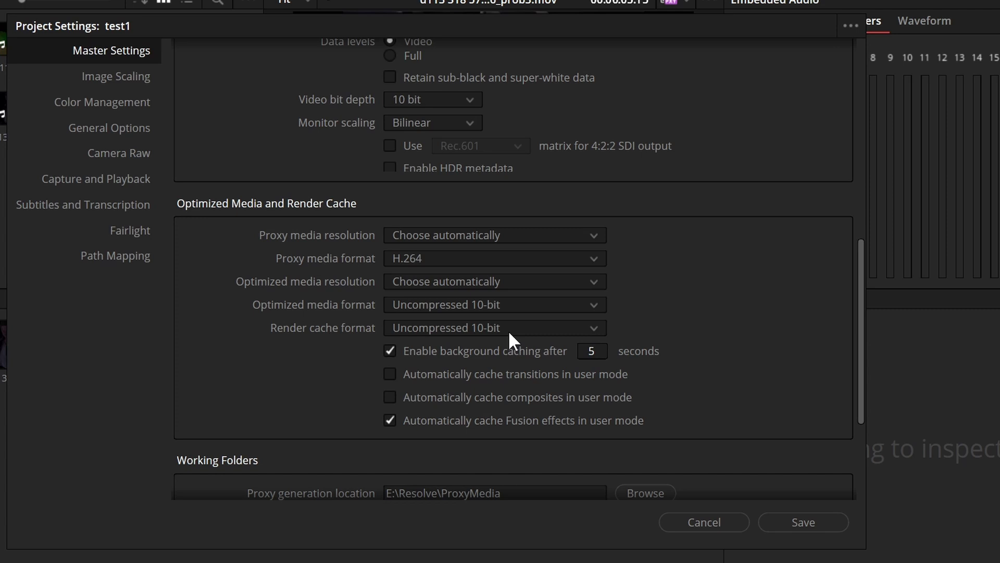
- Change the render cache format from Uncompressed 10-bit, trying GoPro CineForm YUV 10-bit and DNxHR LB
left_click(576, 329)
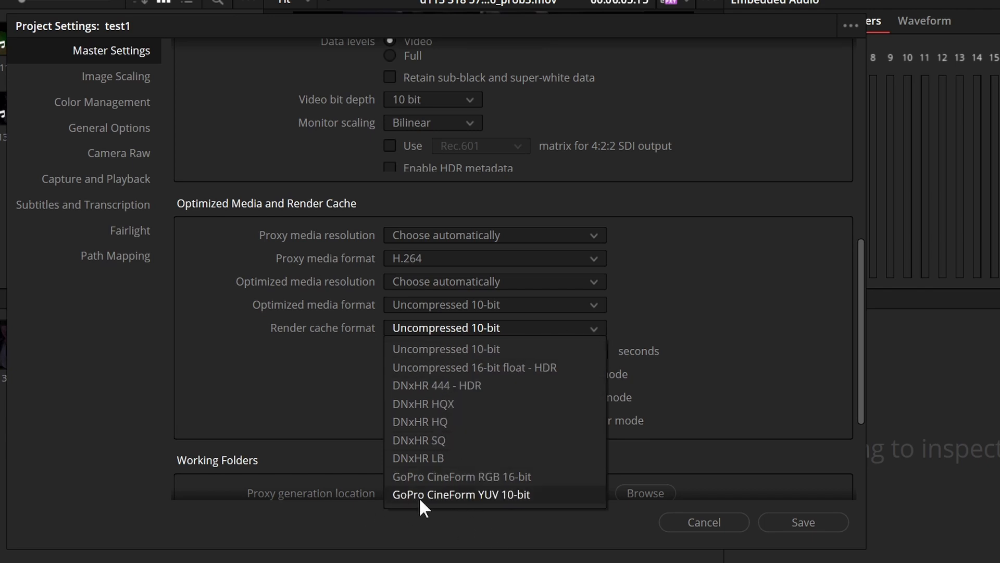
left_click(524, 491)
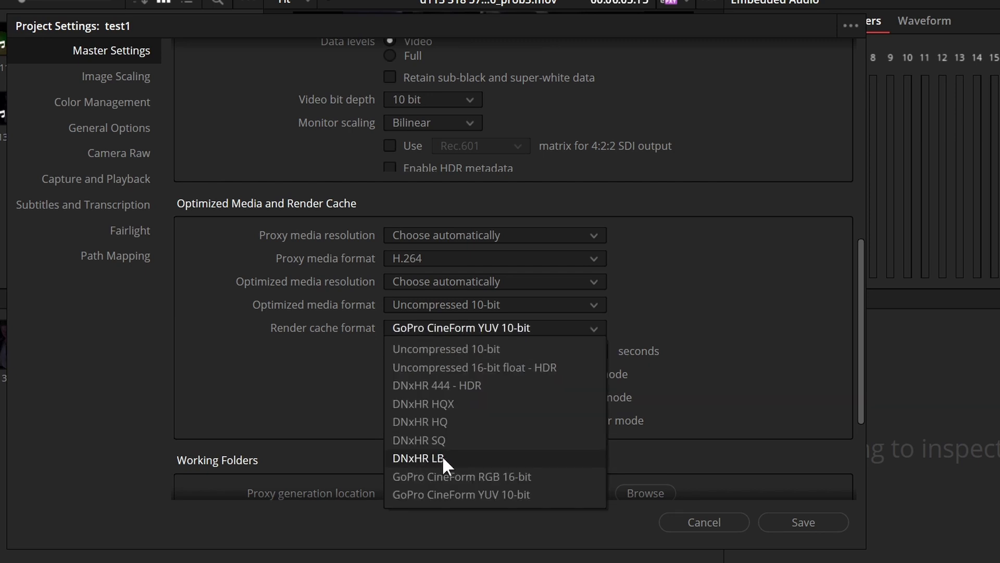
left_click(472, 460)
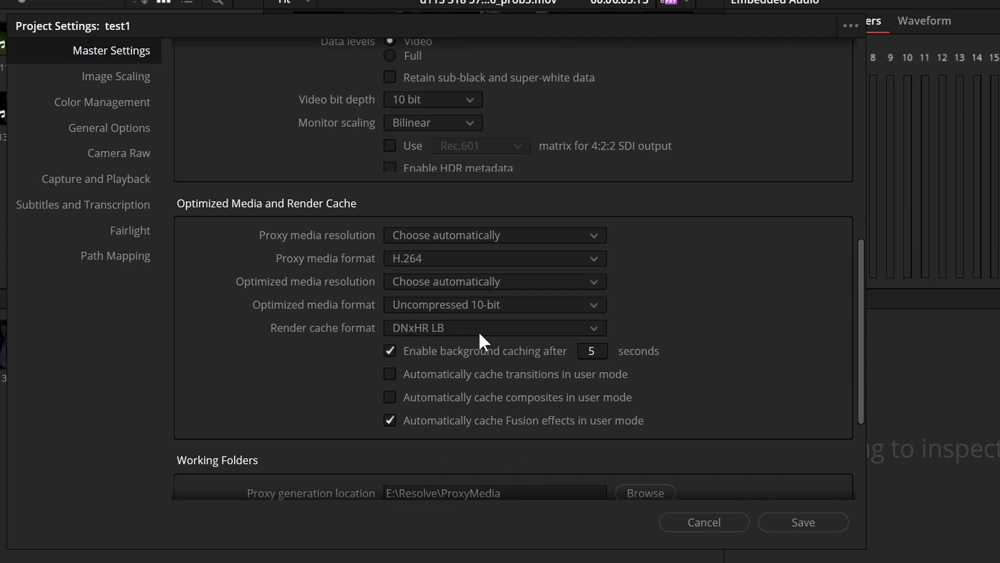
left_click(455, 331)
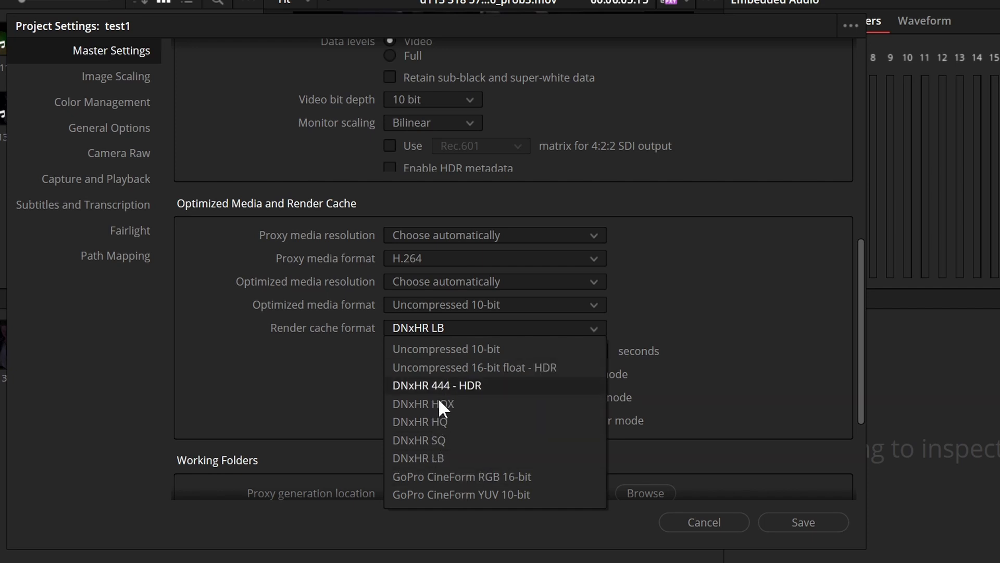
- Set the render cache back to GoPro CineForm YUV 10-bit and save the project settings
left_click(514, 494)
scroll(514, 469, "down", 3)
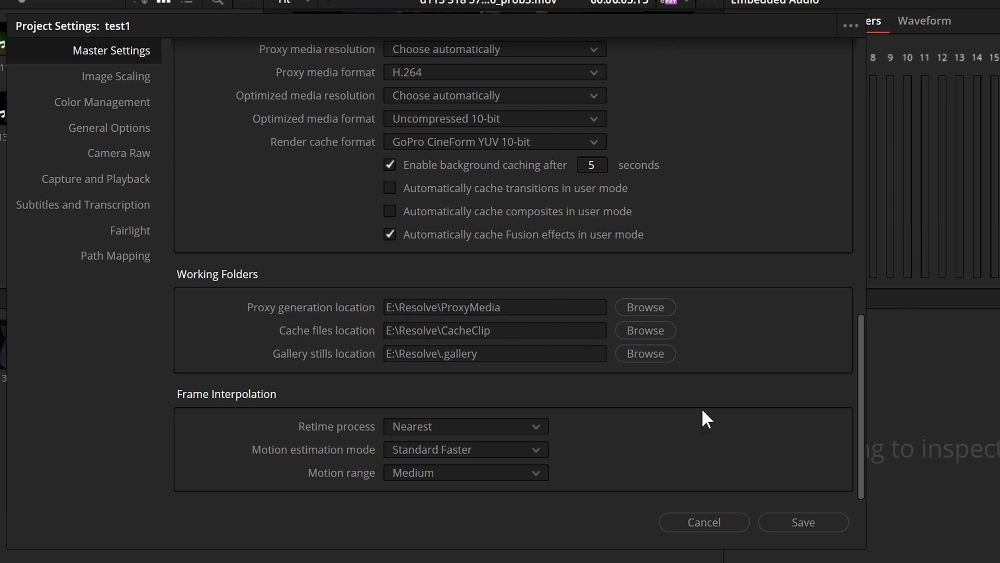
left_click(803, 522)
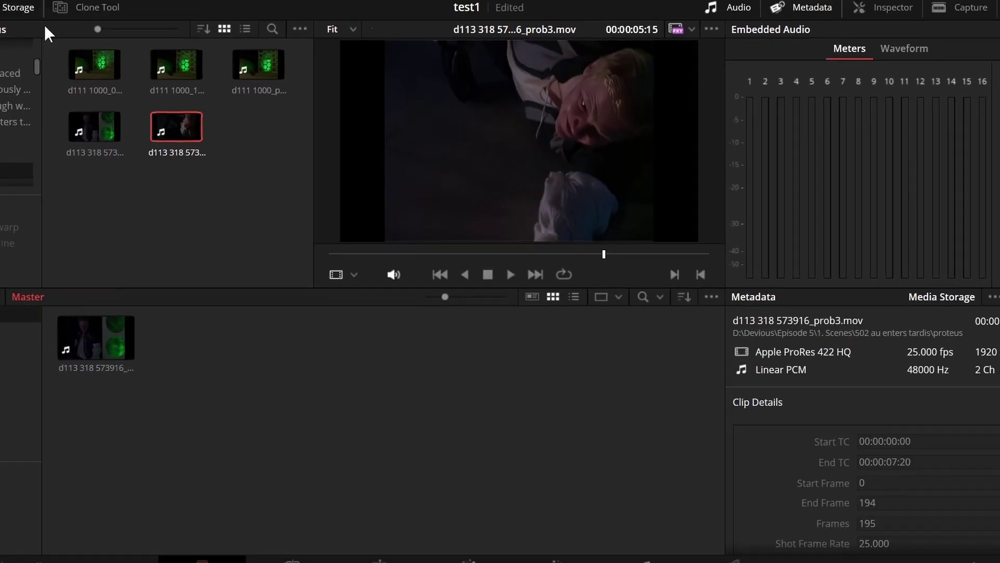
- Check Preferences without changes, then reopen Project Settings on the Image Scaling page
left_click(35, 21)
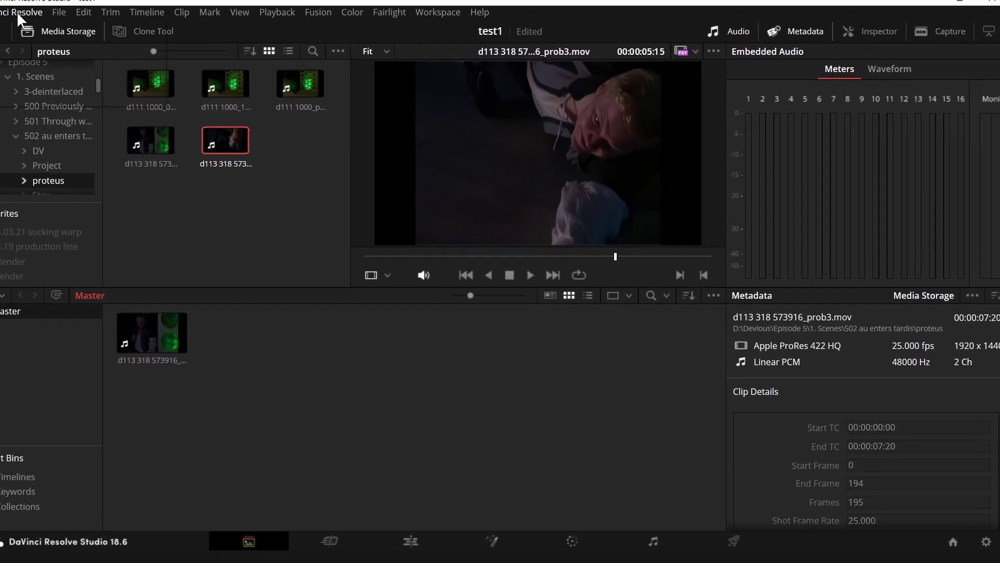
left_click(44, 83)
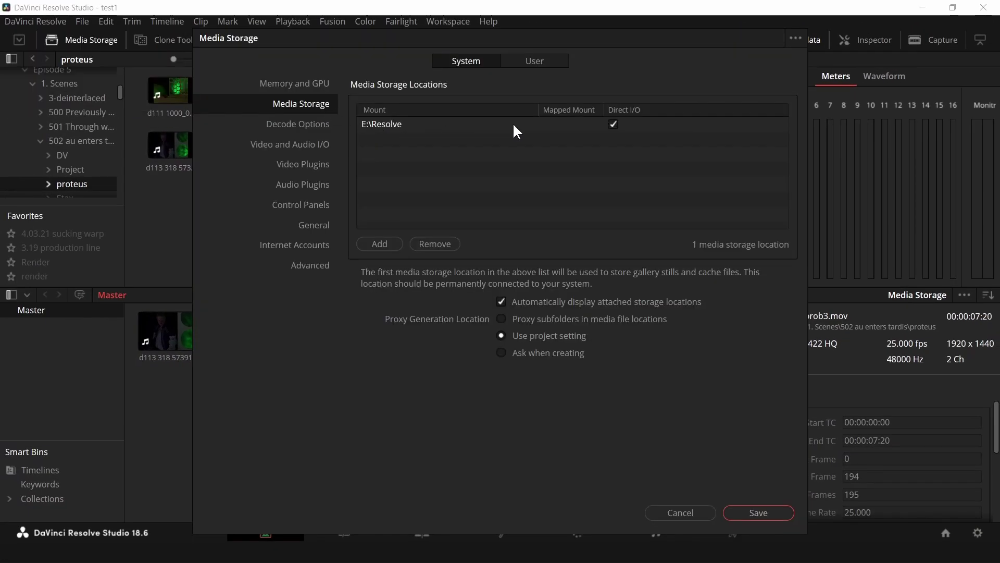
left_click(682, 514)
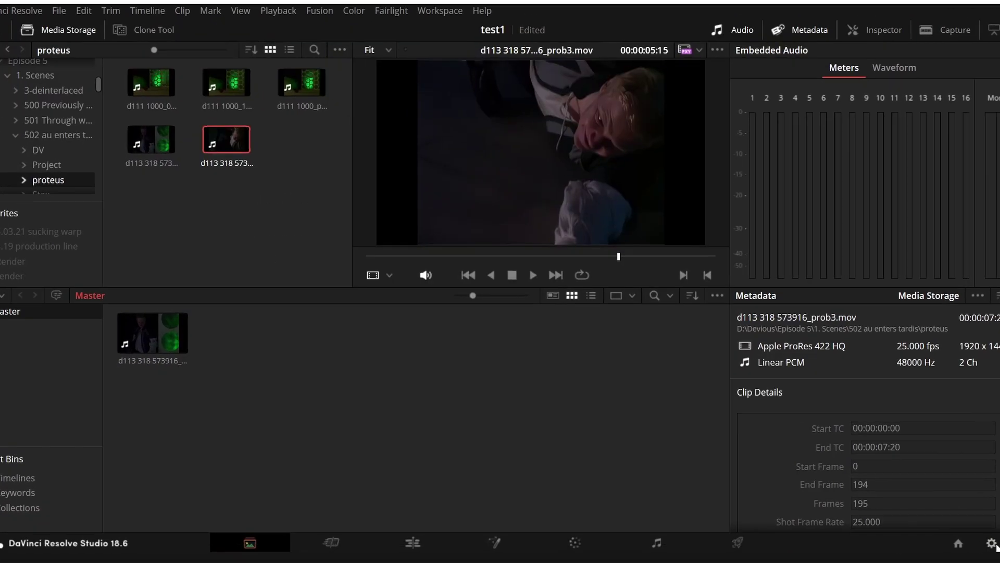
left_click(978, 533)
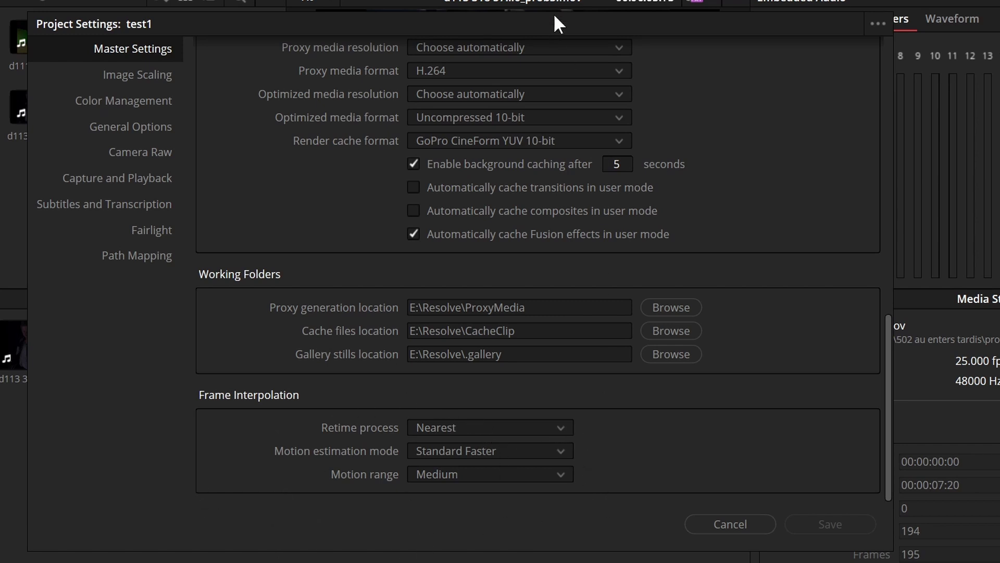
left_click(486, 428)
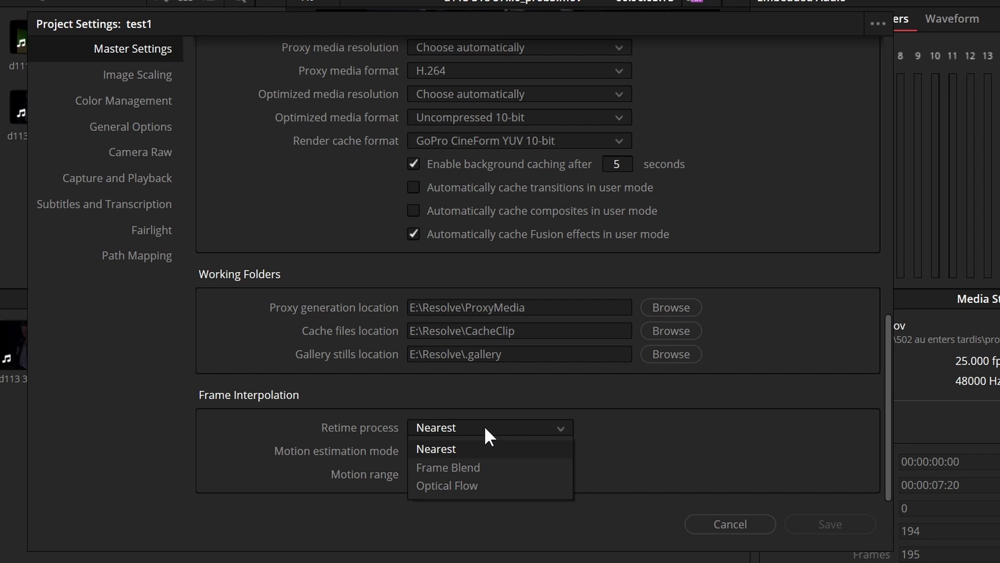
left_click(126, 78)
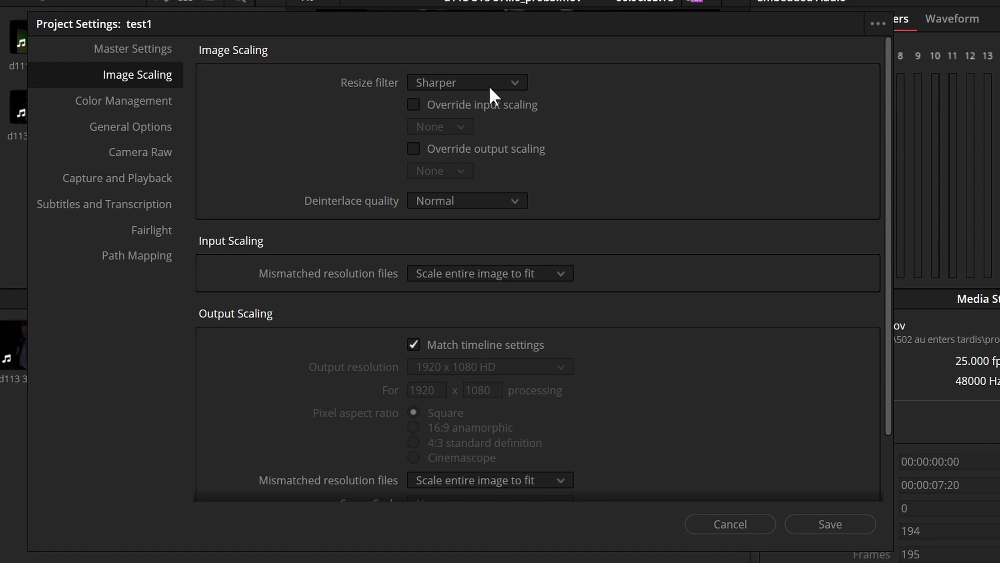
- Set the resize filter to Custom with Lanczos as the scaling method
left_click(520, 81)
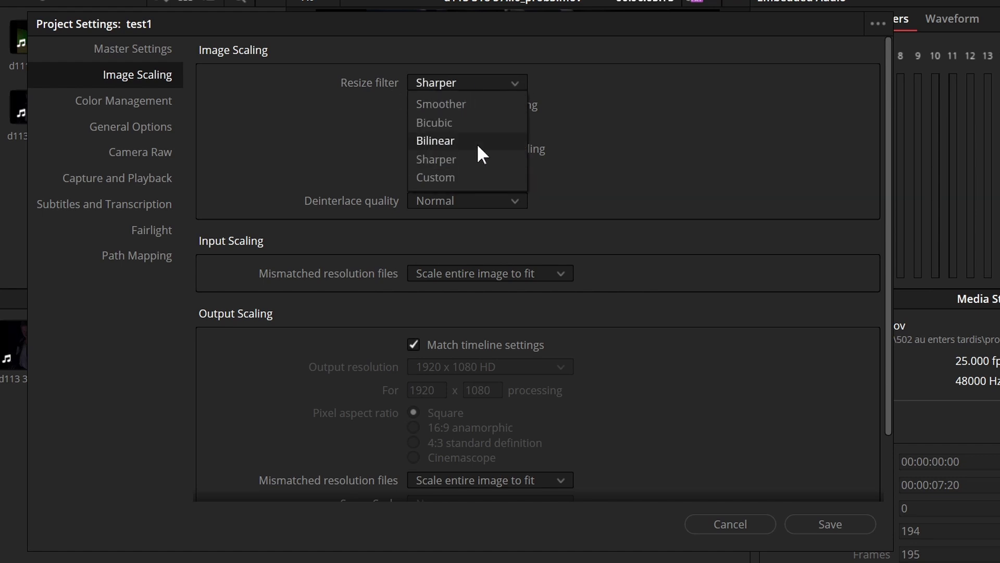
left_click(458, 175)
left_click(462, 105)
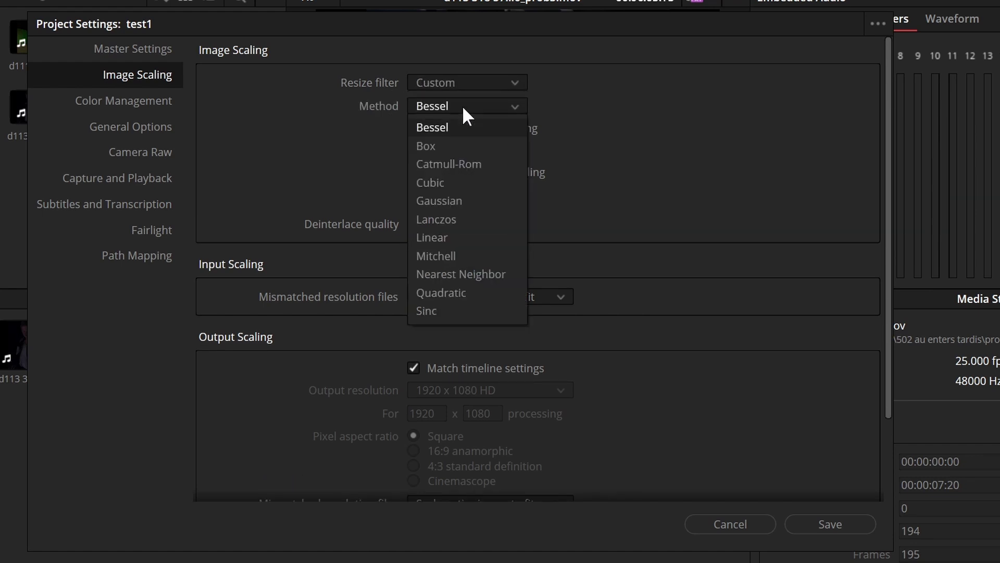
left_click(463, 219)
left_click(454, 103)
left_click(444, 217)
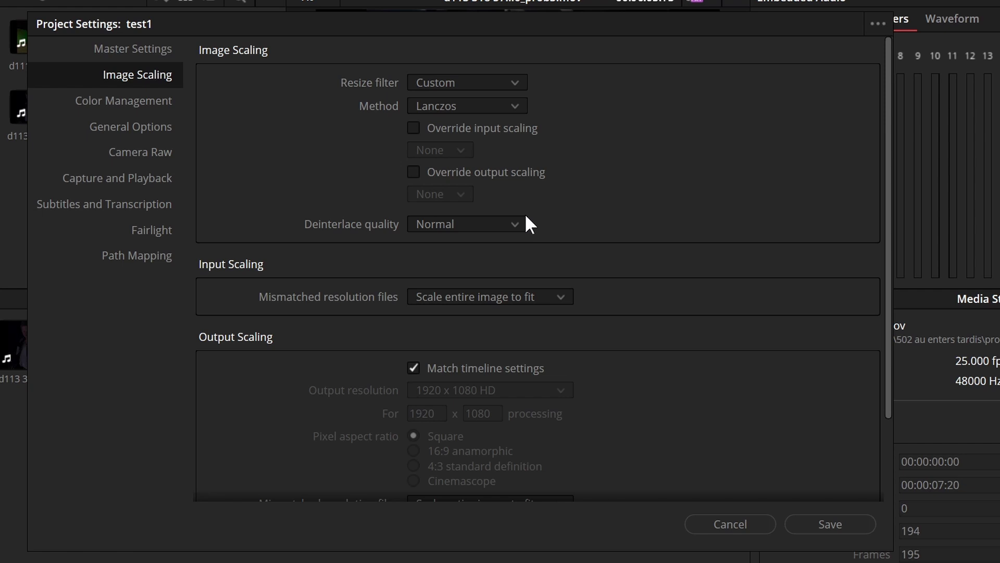
- Try DaVinci Neural Engine deinterlace quality, then set it back to Normal
scroll(526, 216, "down", 2)
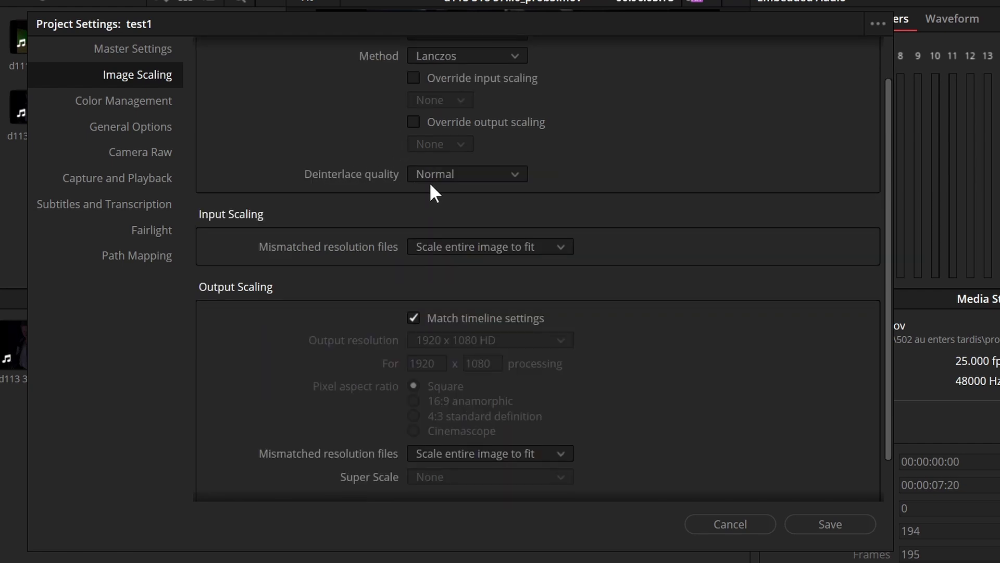
left_click(515, 175)
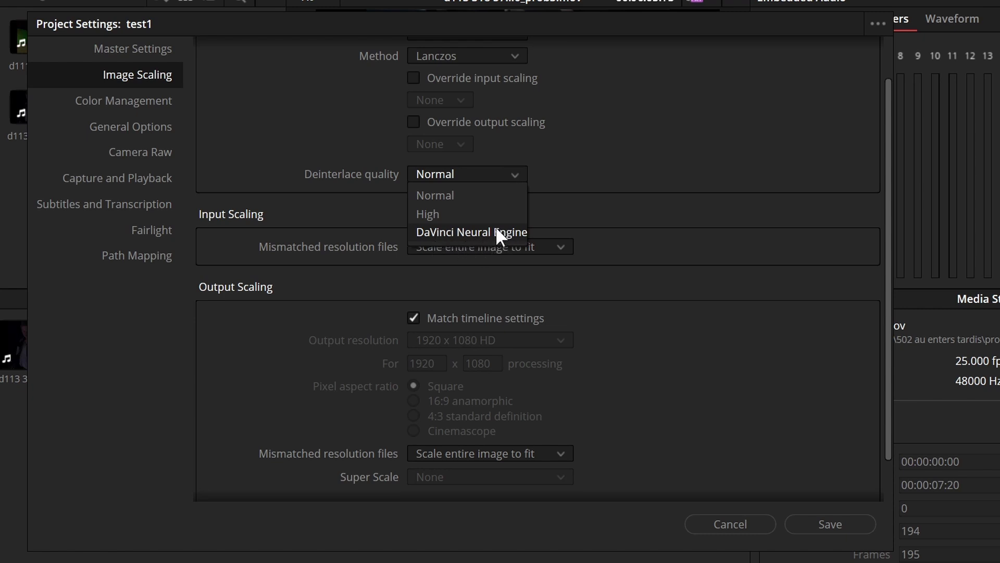
left_click(536, 174)
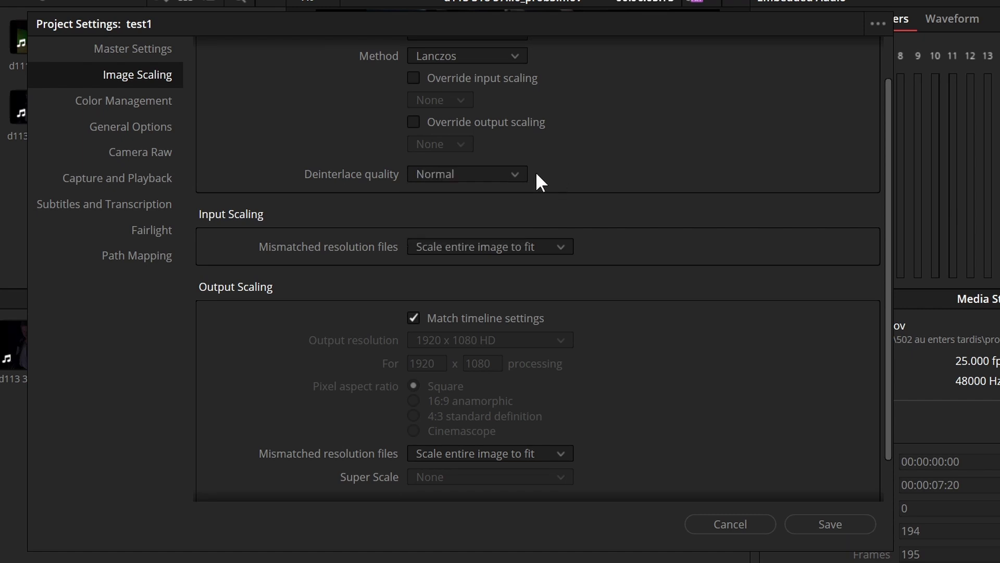
left_click(465, 174)
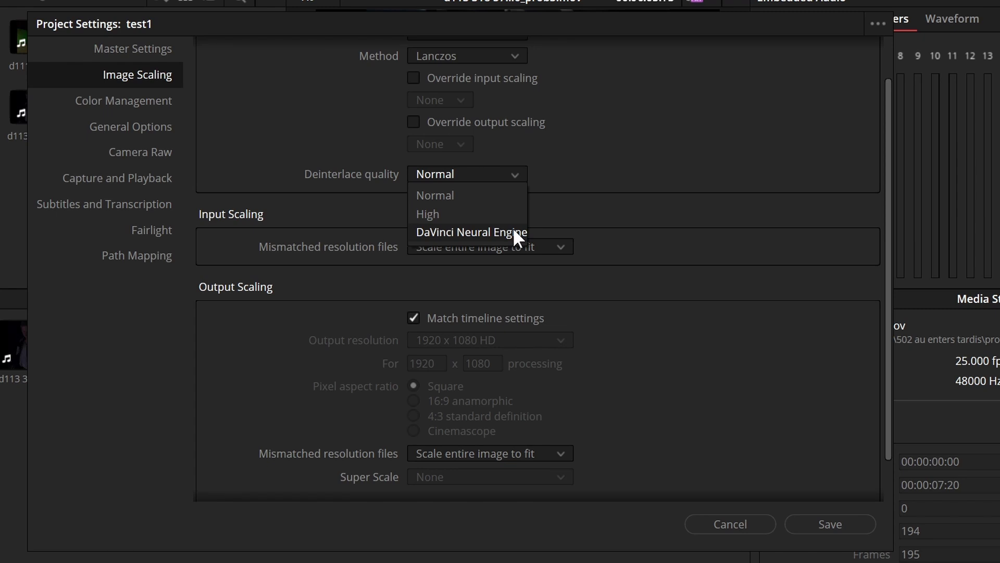
left_click(470, 232)
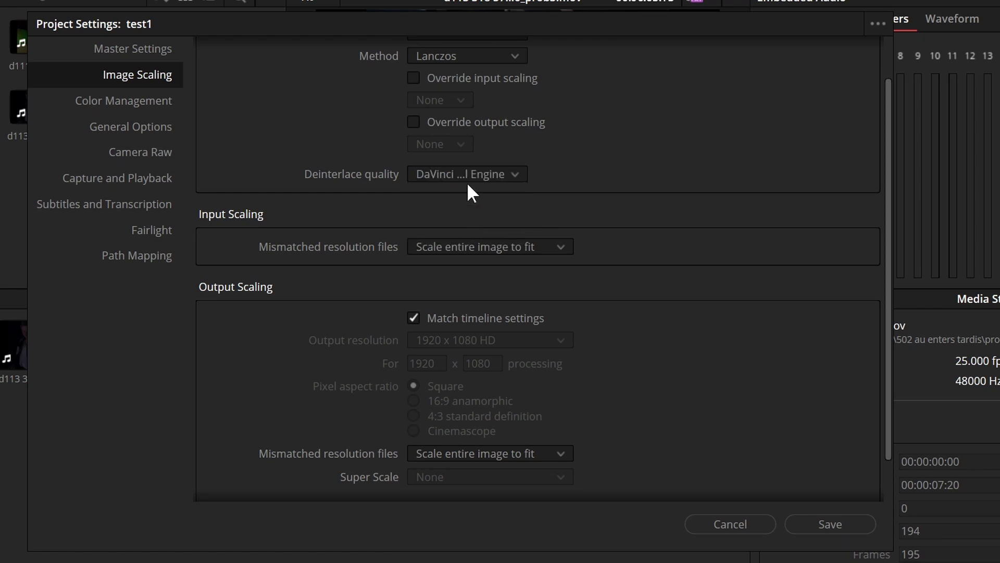
left_click(479, 174)
left_click(468, 197)
- Save the settings and place prob3.mov followed by the .avi clip on Timeline 1 in the Edit page
left_click(830, 523)
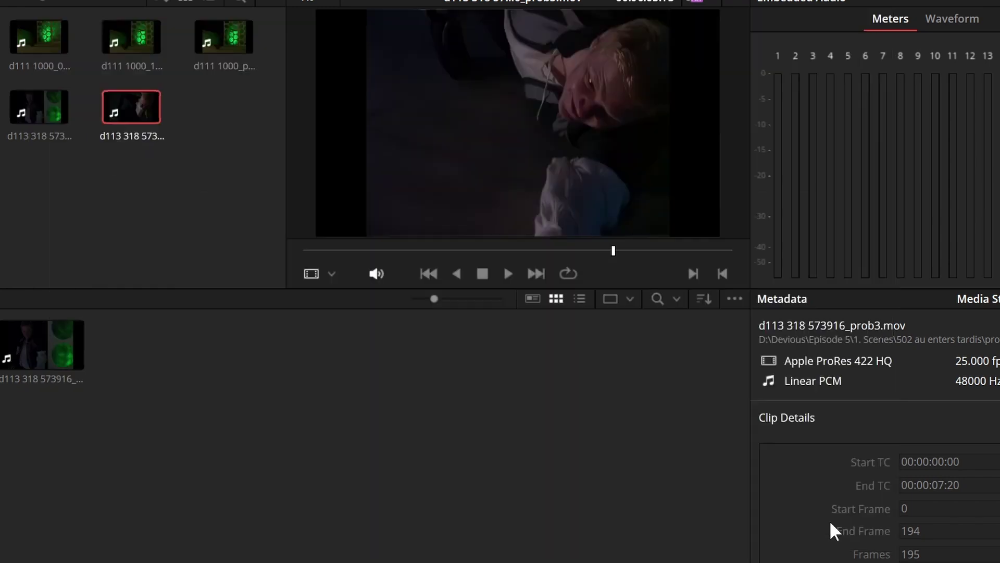
left_click(200, 216)
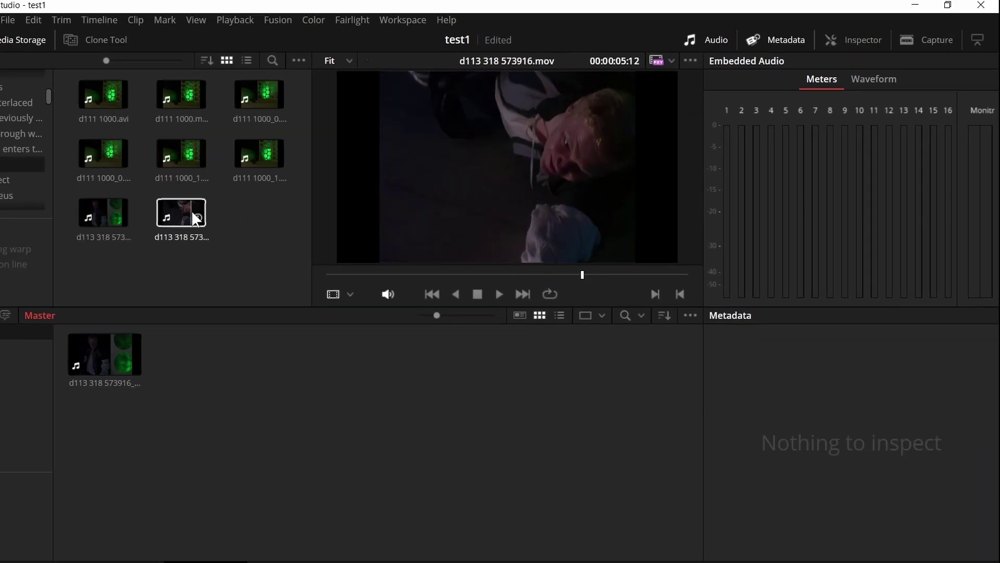
key("shift+4")
left_click_drag(623, 456, 446, 456)
left_click_drag(764, 458, 506, 458)
- Compare the metadata of prob3.mov and the 720 x 576 DV .avi clip on the timeline
left_click(413, 350)
left_click_drag(427, 371, 438, 369)
left_click(453, 462)
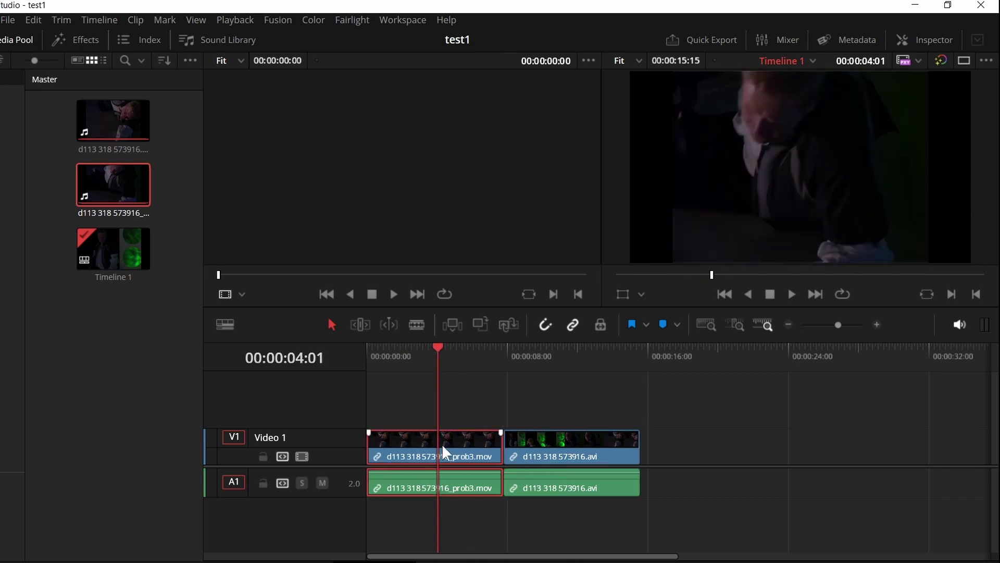
right_click(451, 442)
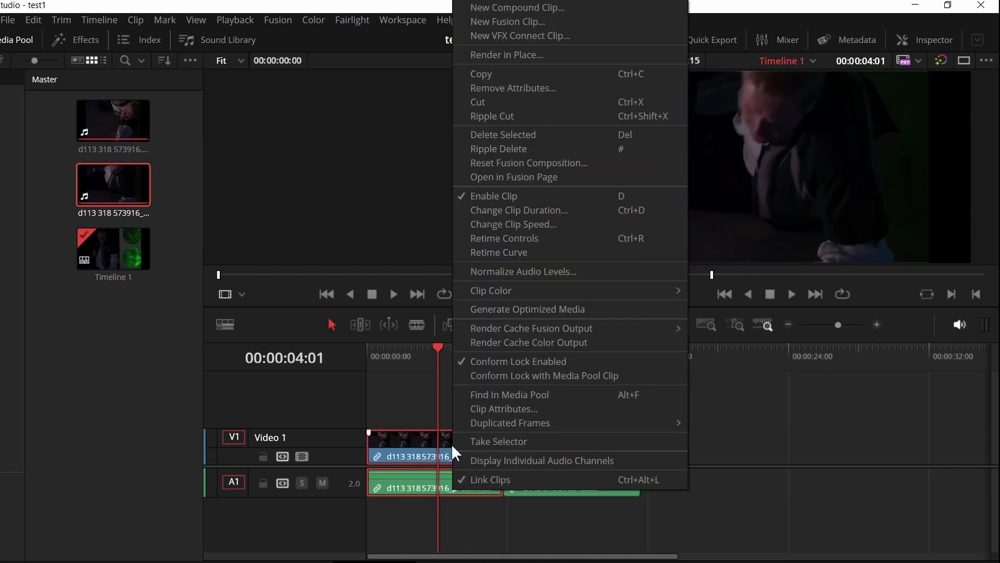
left_click(405, 445)
left_click(858, 40)
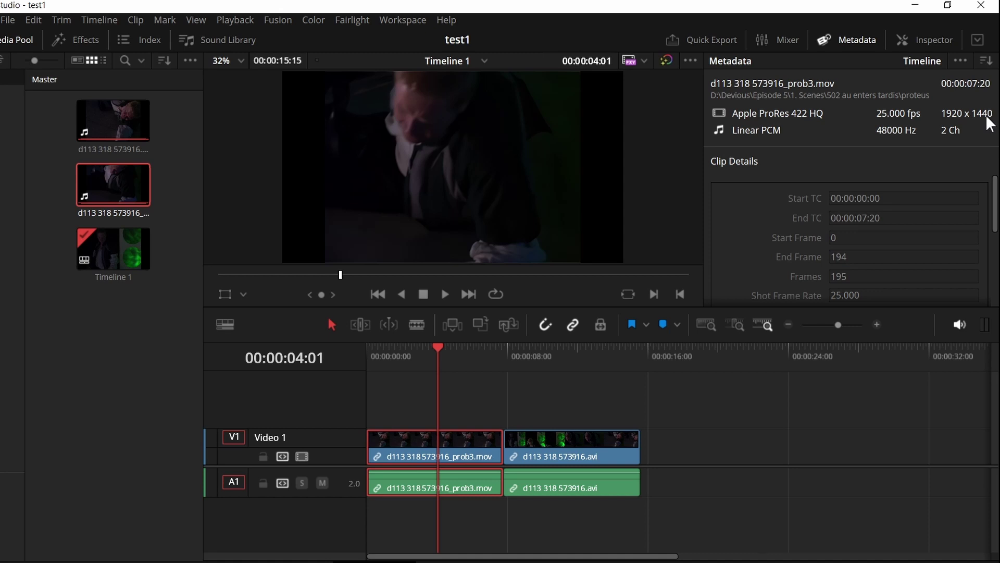
left_click(543, 364)
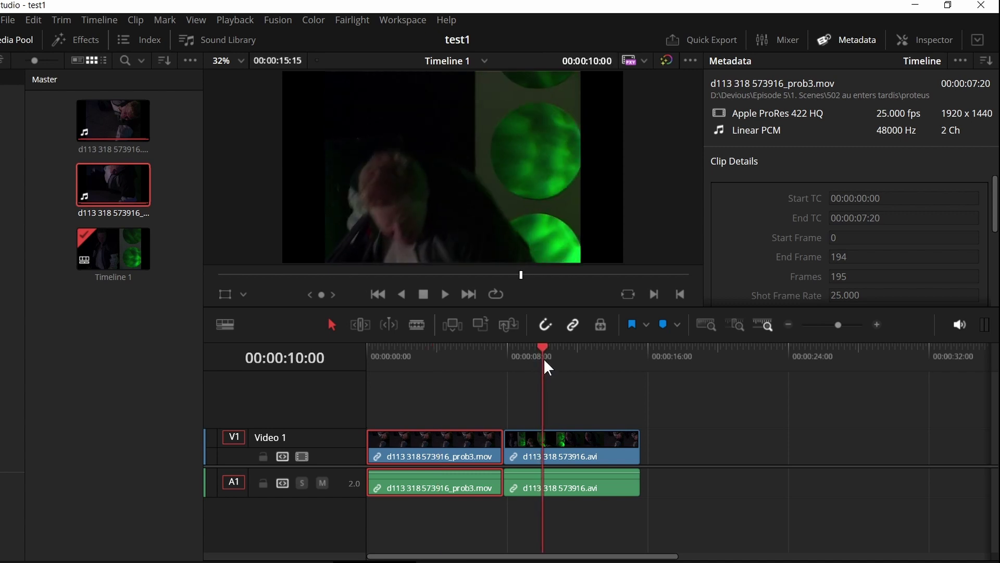
left_click(575, 450)
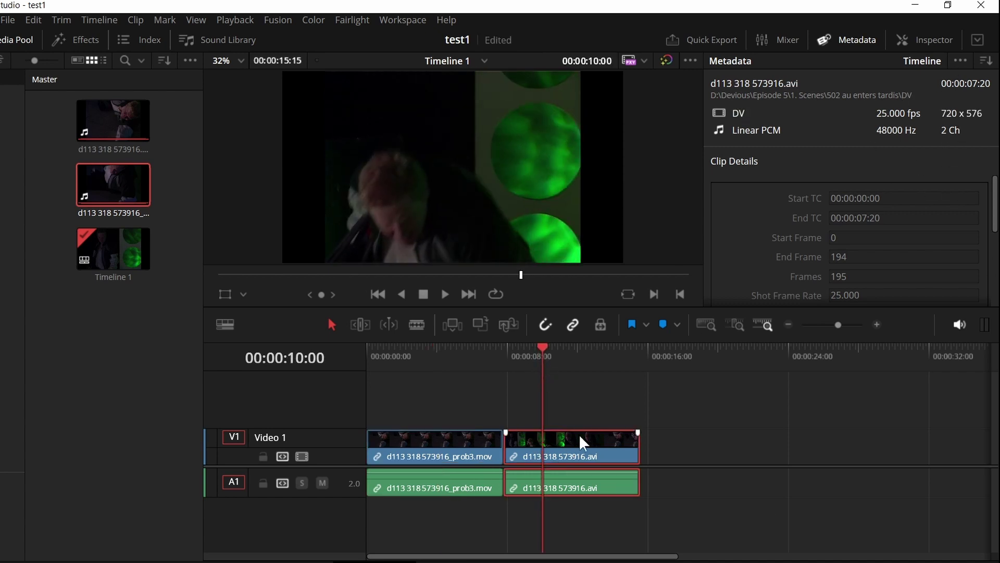
key("Left")
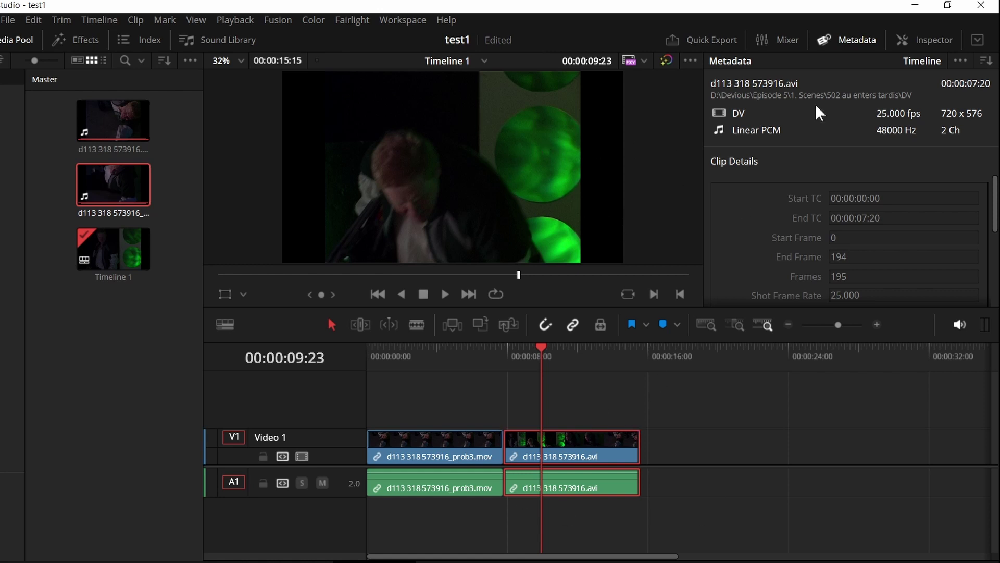
- Expand the .avi clip's Retime and Scaling settings in the Inspector and try Crop and Fit scaling
left_click(925, 43)
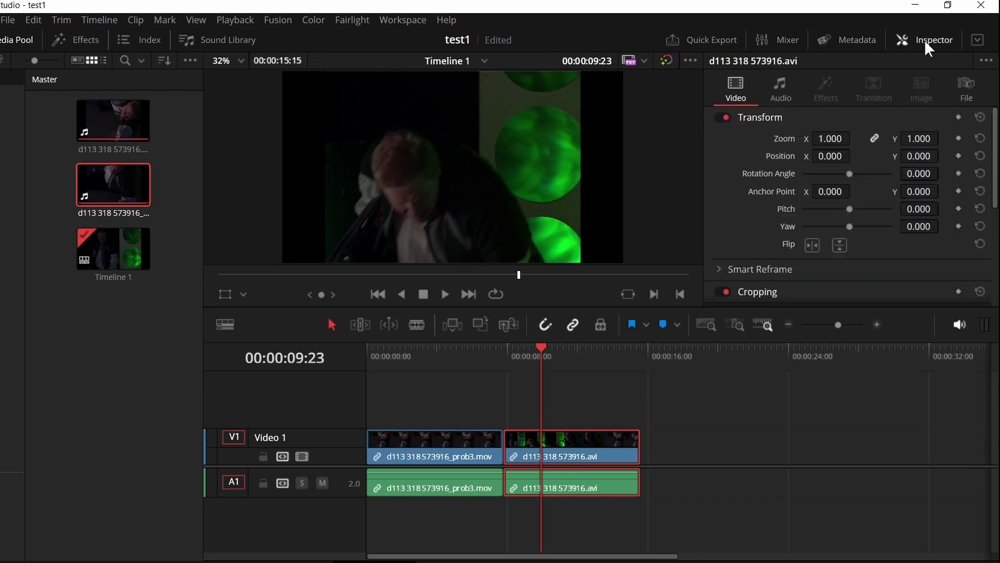
scroll(923, 175, "down", 5)
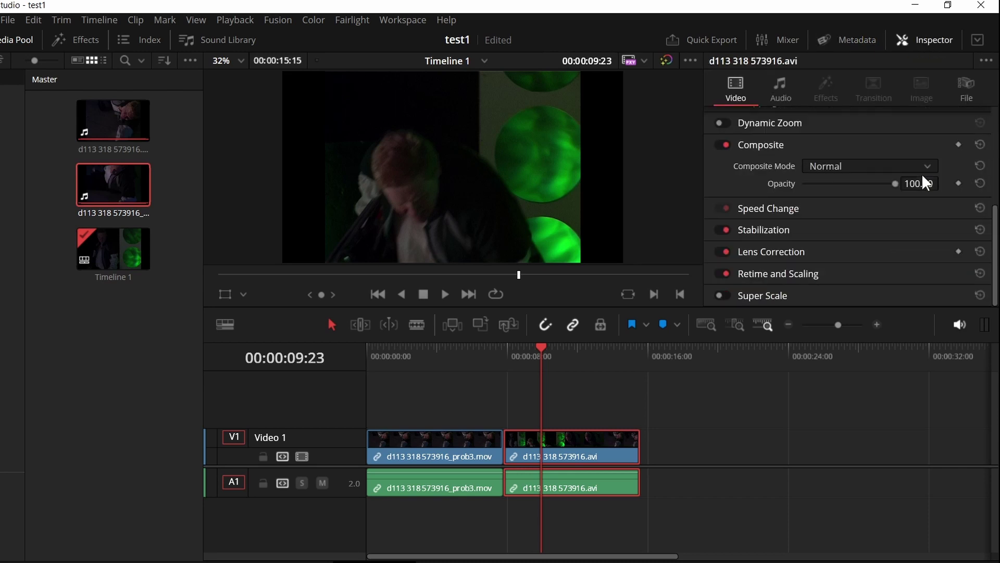
left_click(776, 273)
scroll(834, 253, "down", 2)
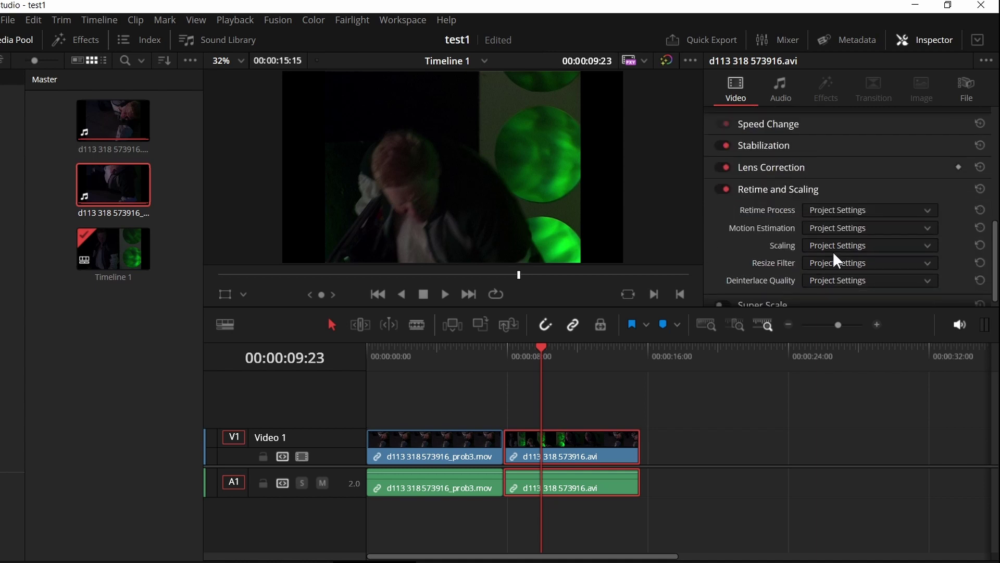
left_click(835, 245)
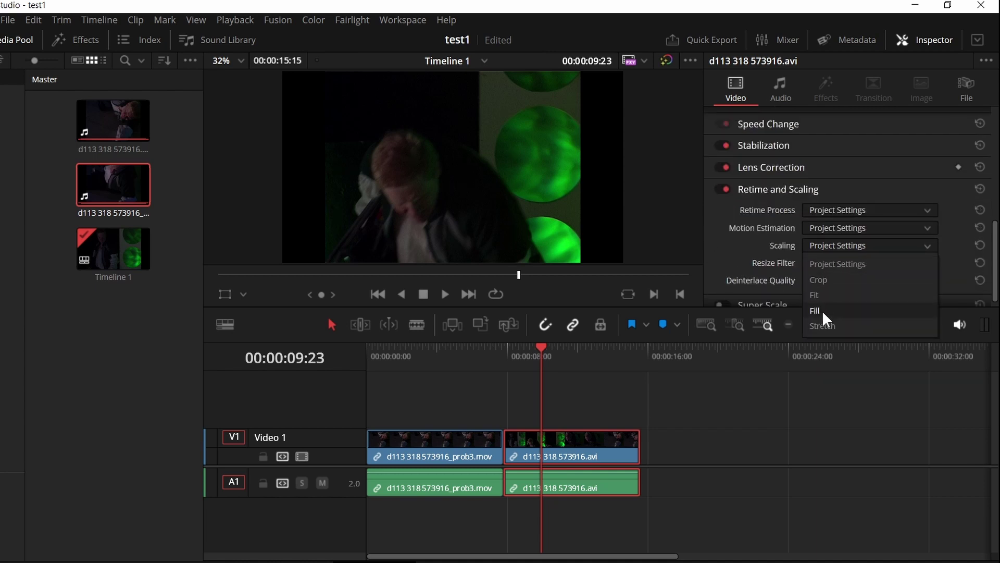
left_click(822, 284)
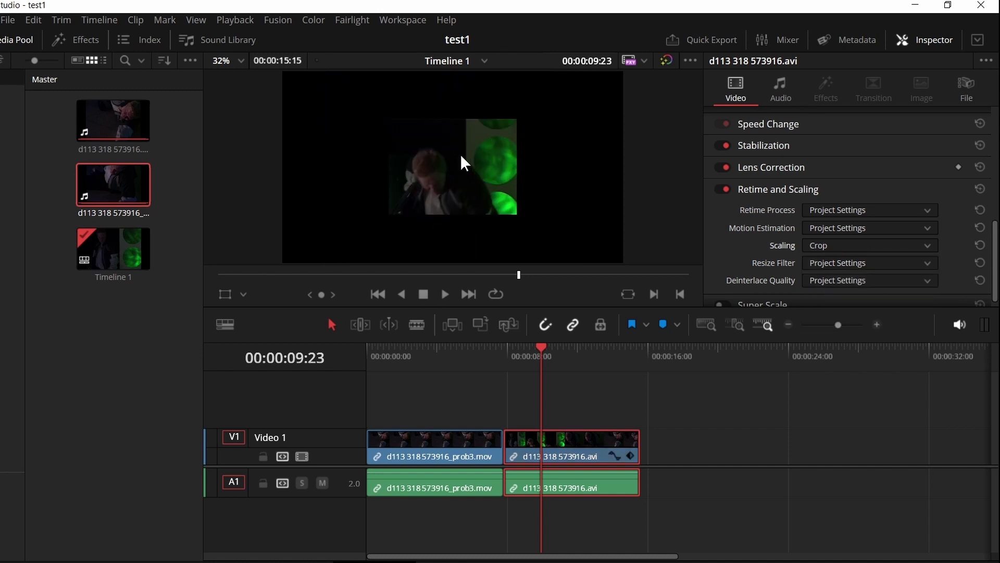
left_click(825, 248)
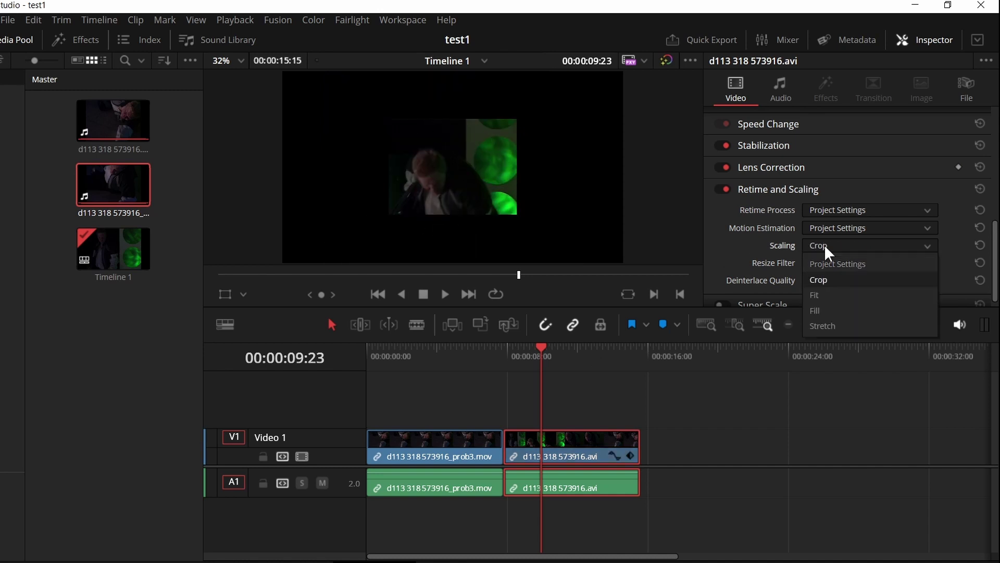
left_click(824, 296)
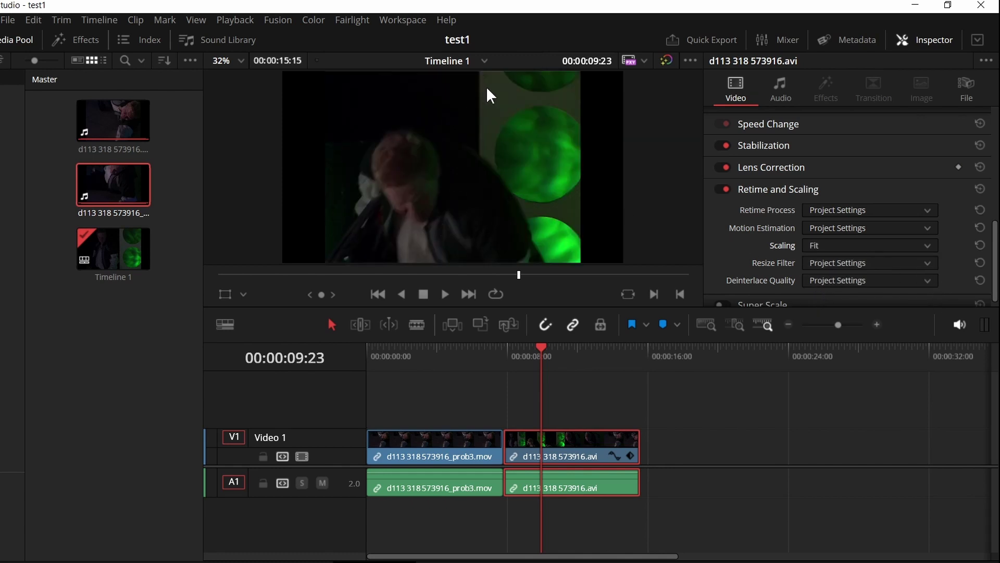
- Try Fill and Stretch scaling, then return the clip's Scaling to Project Settings
left_click(842, 249)
left_click(827, 311)
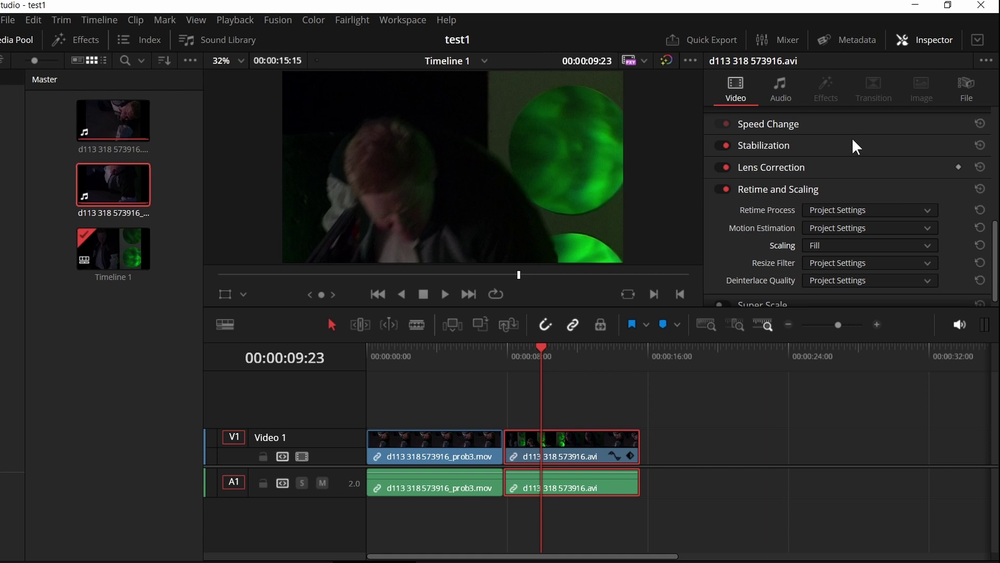
left_click(828, 247)
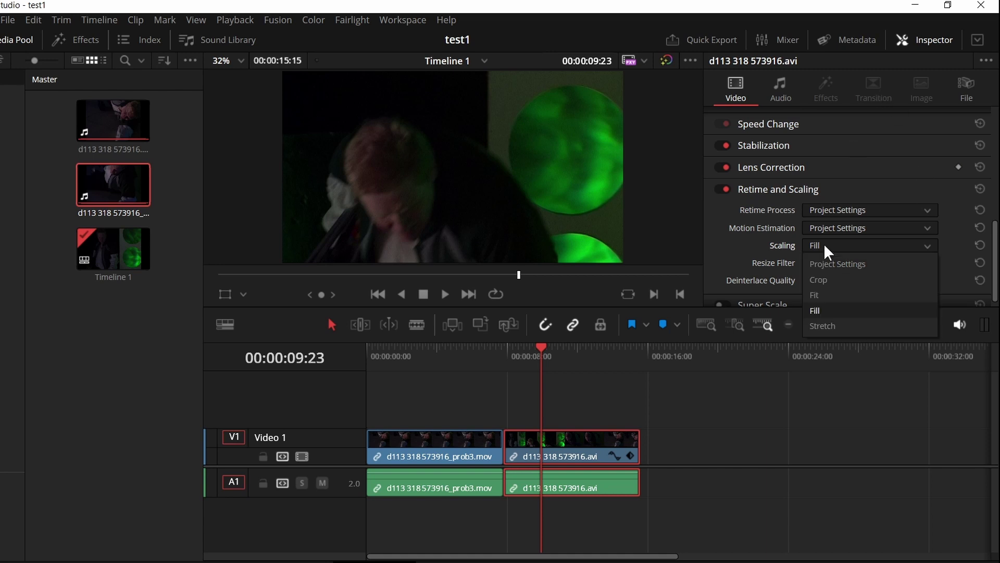
left_click(834, 325)
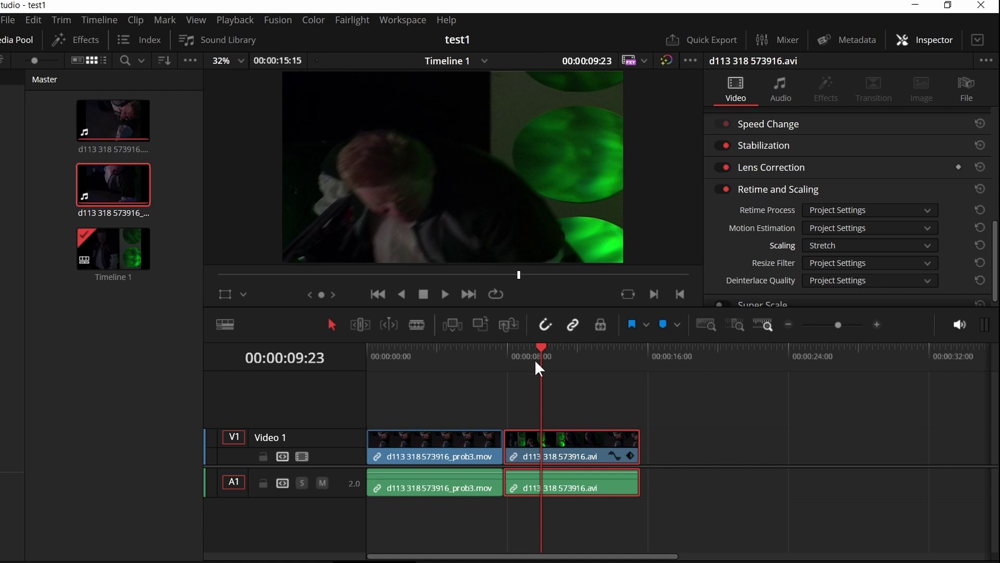
left_click_drag(537, 359, 561, 350)
left_click(814, 246)
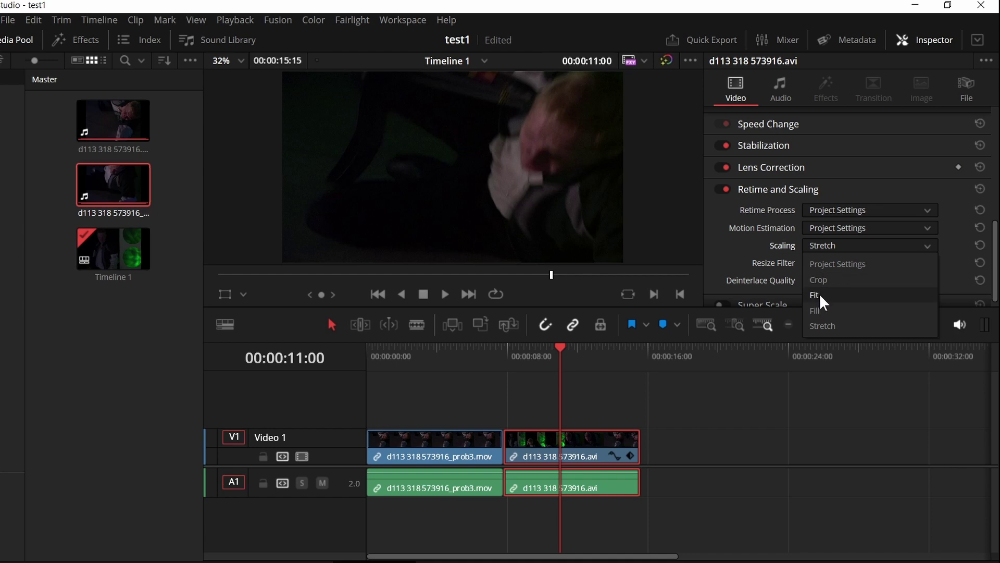
left_click(832, 266)
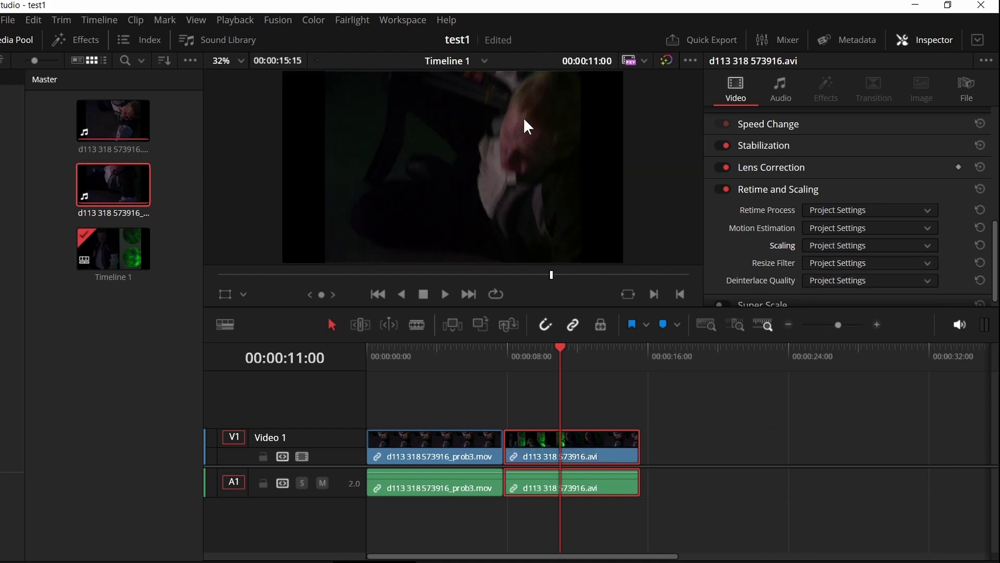
- Try 'Scale full frame with crop' for mismatched input resolution and preview the result
key("shift+9")
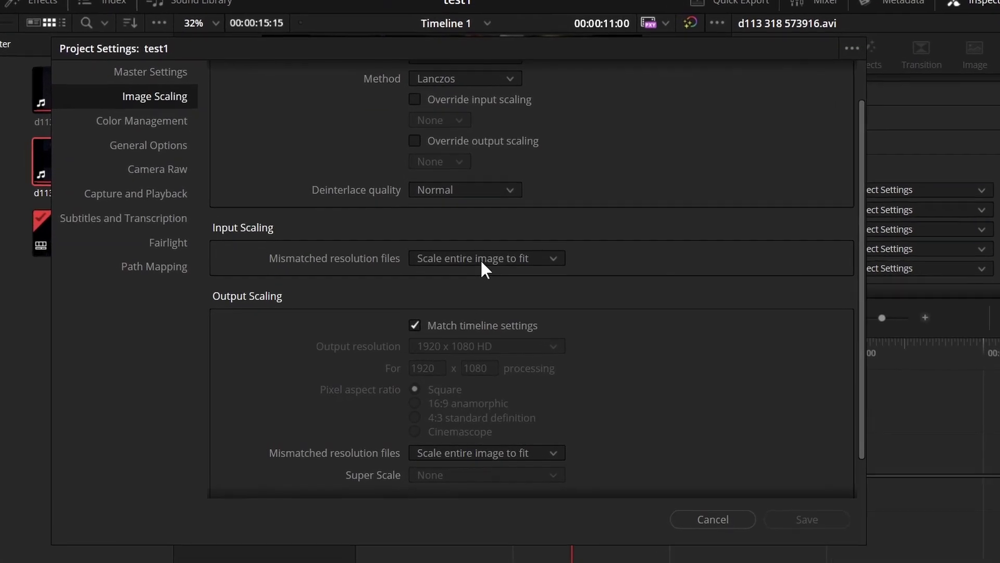
left_click_drag(506, 46, 364, 40)
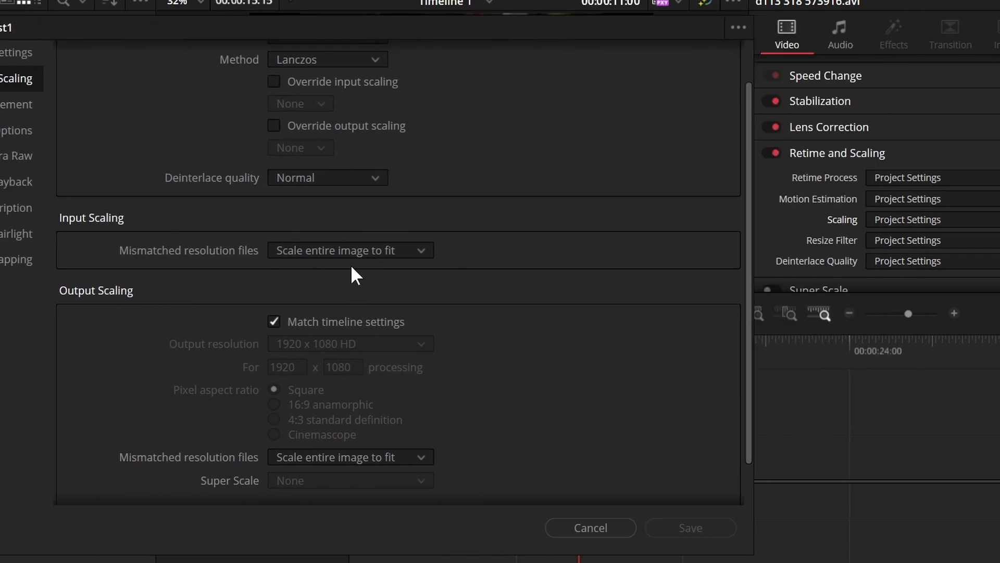
left_click(352, 255)
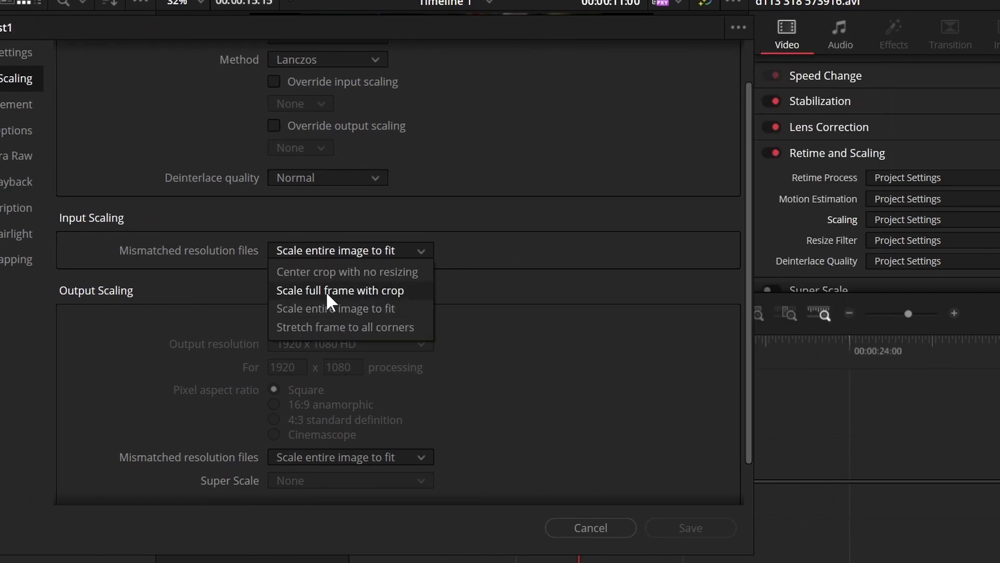
left_click(370, 290)
key("Return")
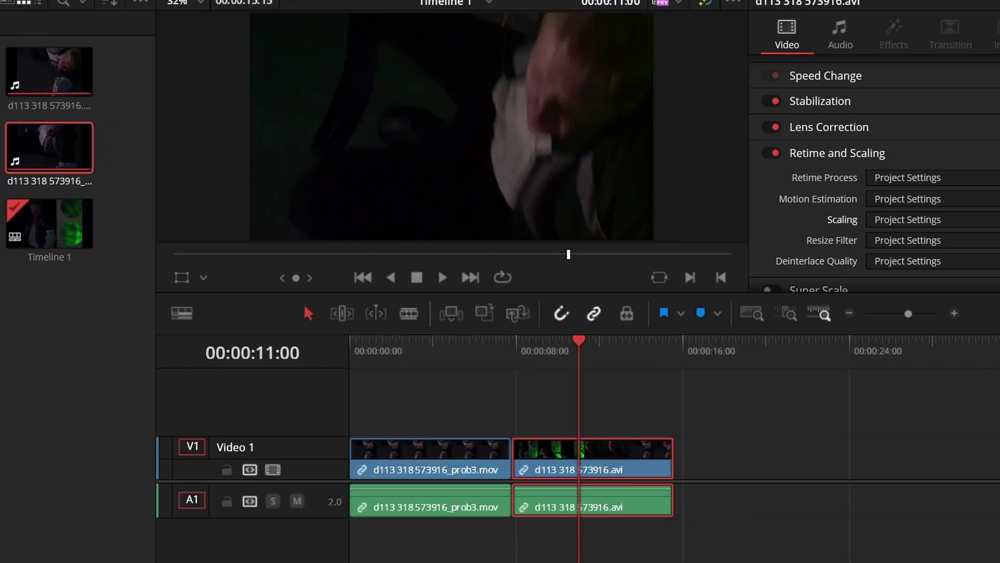
- Switch mismatched input scaling to 'Stretch frame to all corners', save, and compare frames
key("shift+9")
left_click(514, 250)
left_click(480, 326)
left_click(824, 527)
left_click_drag(459, 359, 564, 376)
- Set mismatched input scaling to 'Center crop with no resizing', save, and check the framing
key("shift+9")
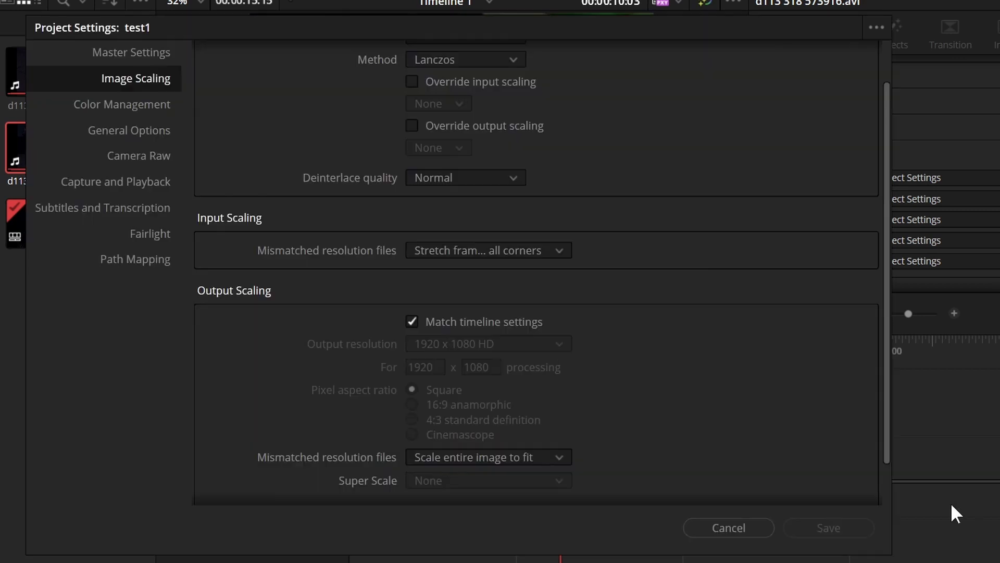
left_click(502, 251)
left_click(480, 274)
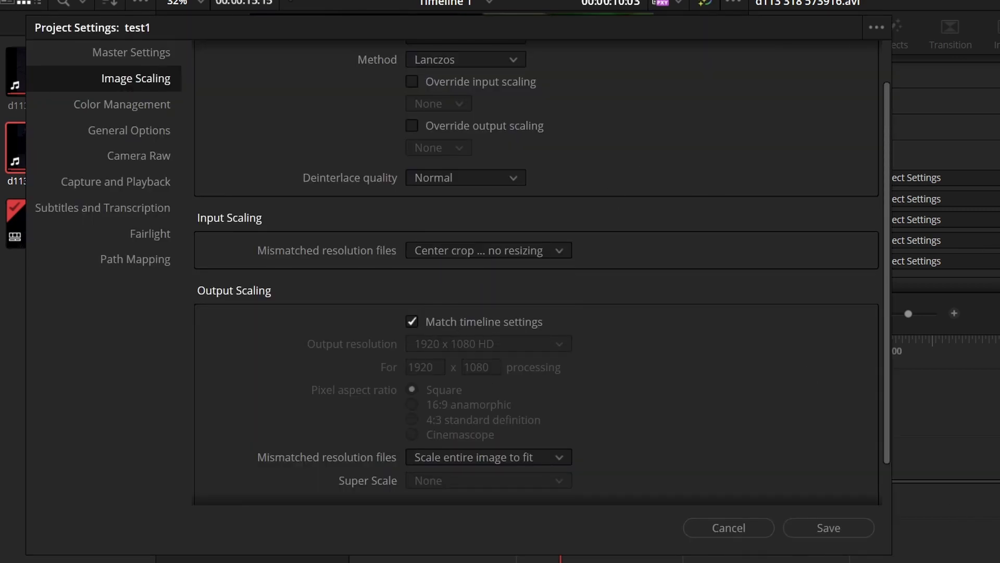
left_click(824, 526)
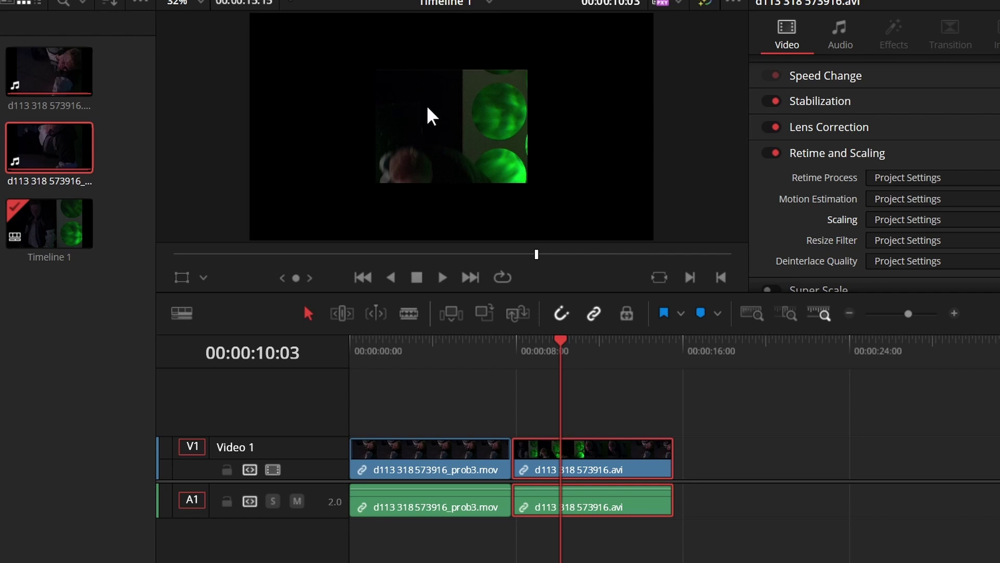
left_click_drag(553, 337, 417, 364)
- Shift the first clip's Position Y in the Inspector, checking frames 00:00:02:19 and 00:00:11:10
left_click(441, 469)
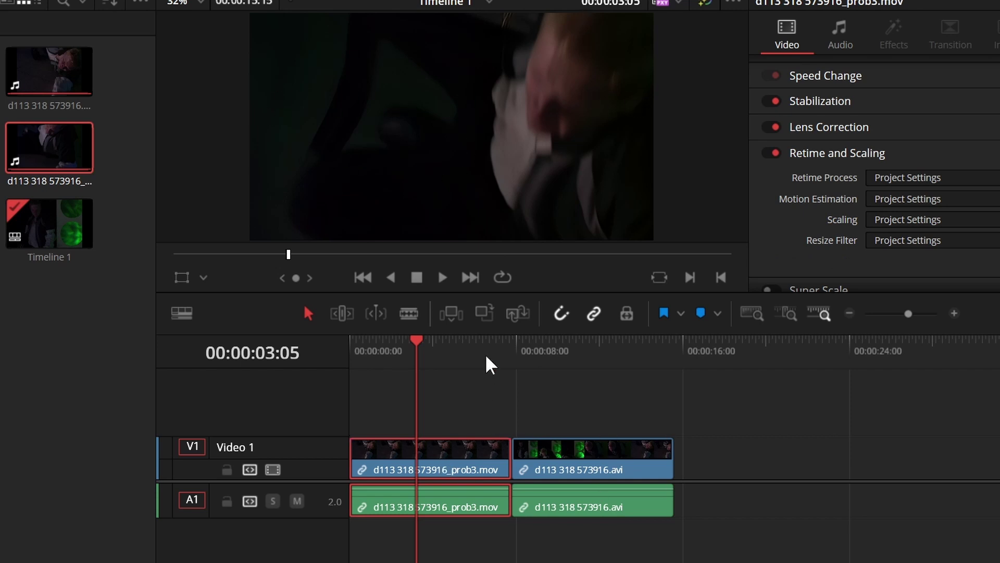
mouse_move(418, 359)
left_mouse_down()
mouse_move(417, 347)
mouse_move(407, 368)
left_mouse_up()
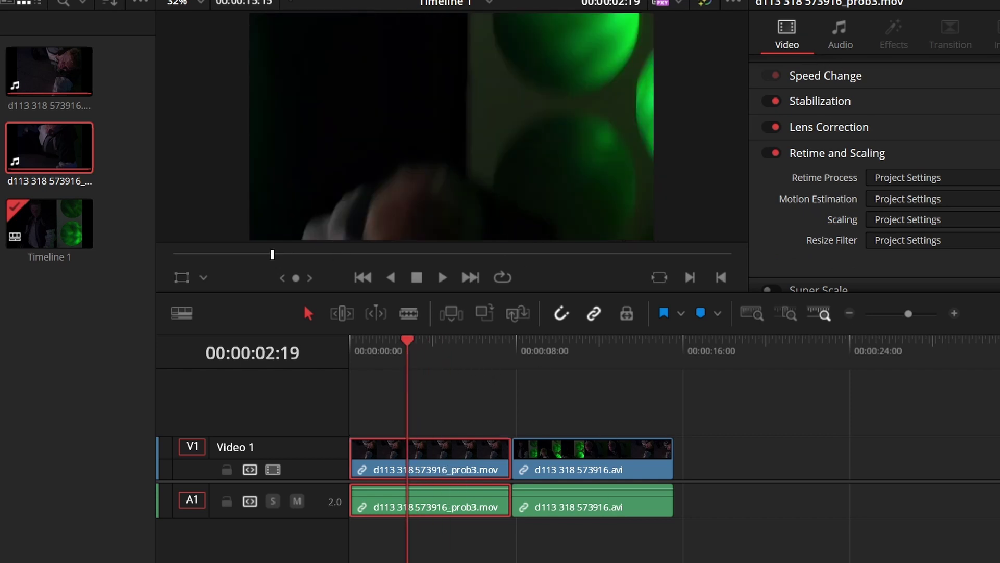
scroll(875, 172, "up", 5)
left_click_drag(990, 114, 967, 113)
left_click(588, 345)
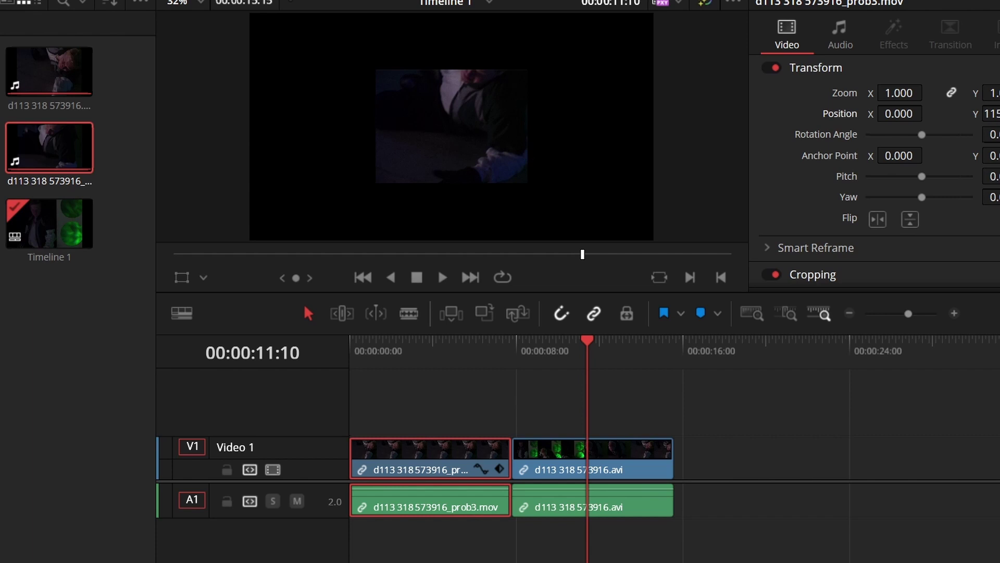
left_click_drag(899, 92, 916, 93)
left_click(547, 502)
- Reopen Project Settings and step through Color Management and Camera Raw to Capture and Playback
key("shift+9")
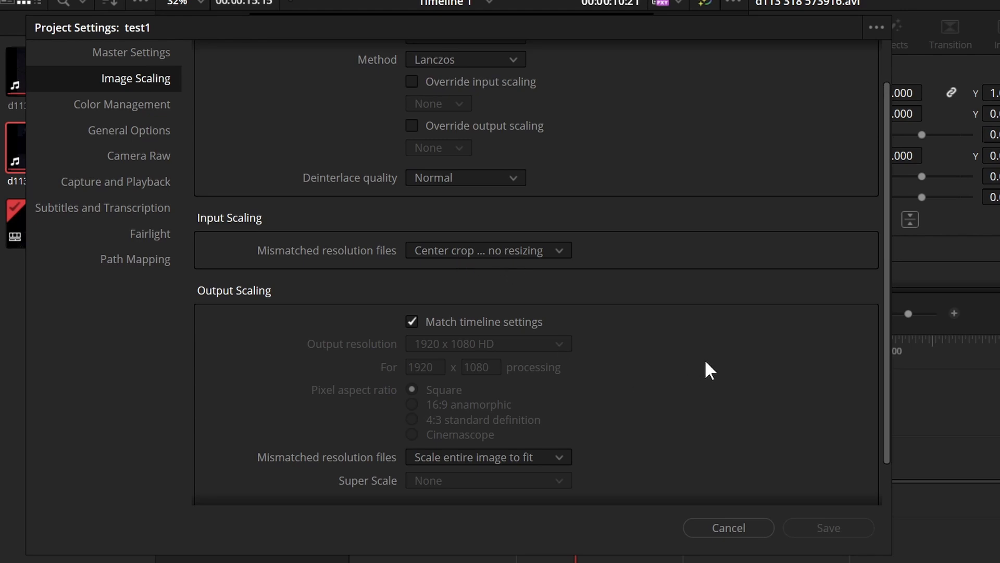
scroll(719, 371, "down", 2)
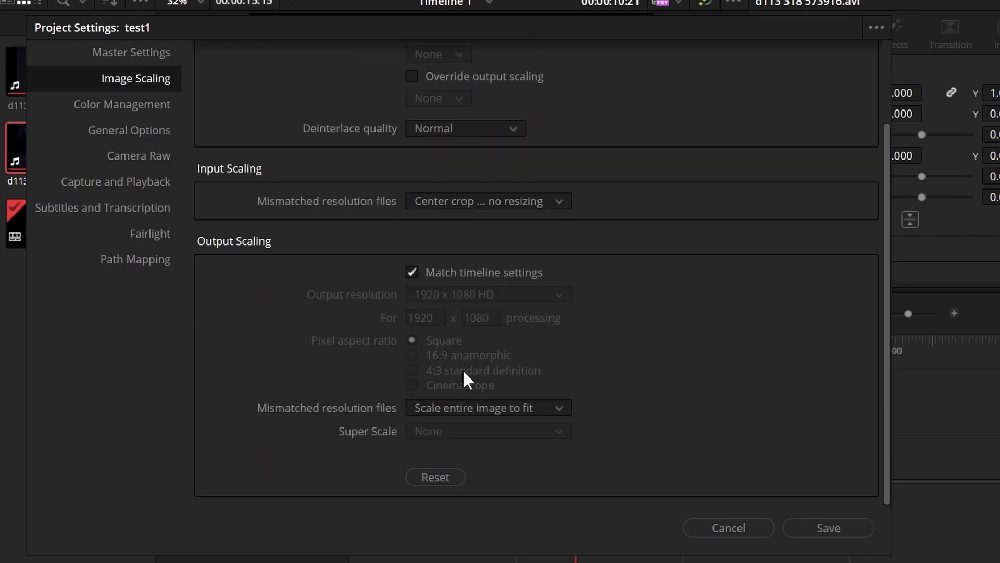
left_click(156, 107)
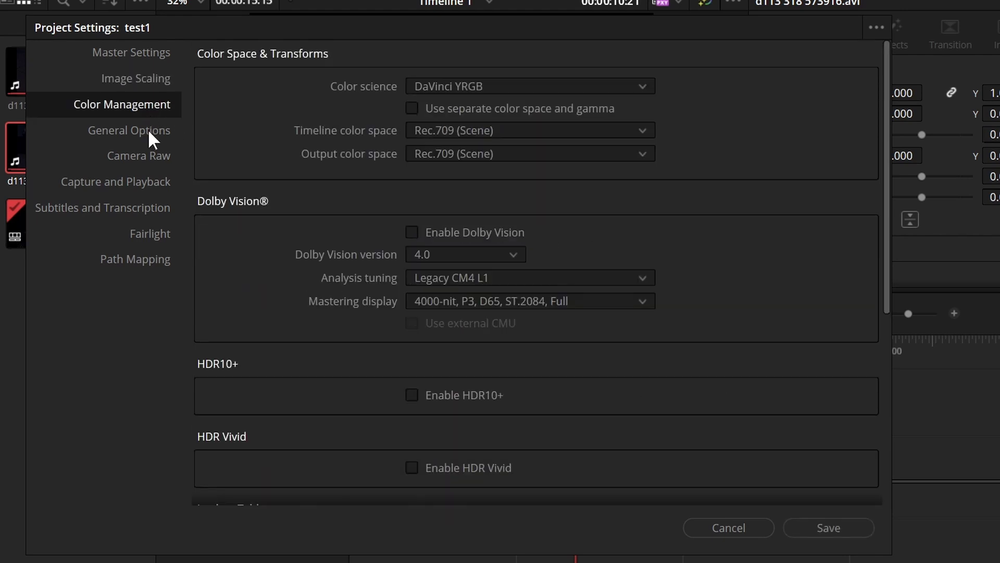
left_click(148, 158)
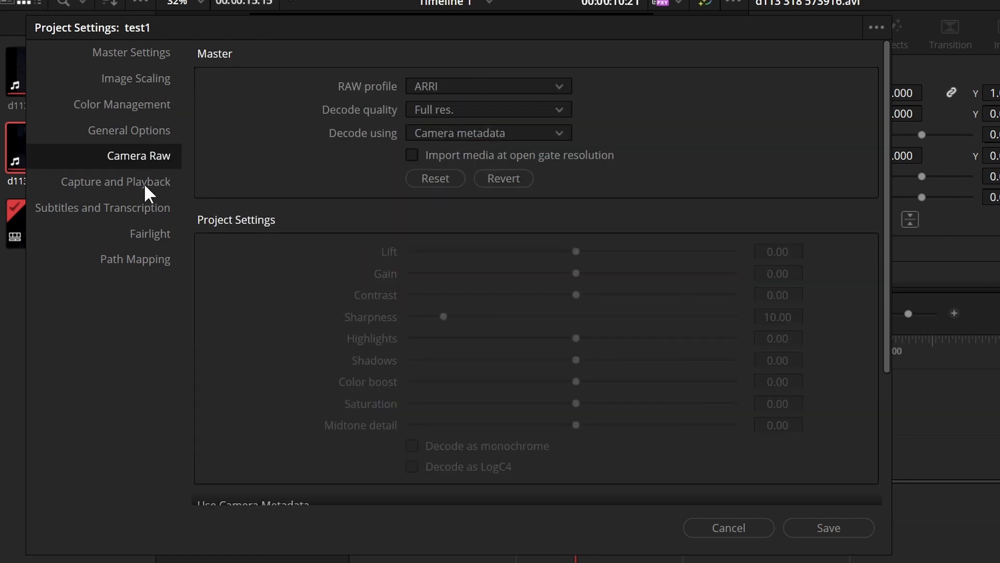
key("Down")
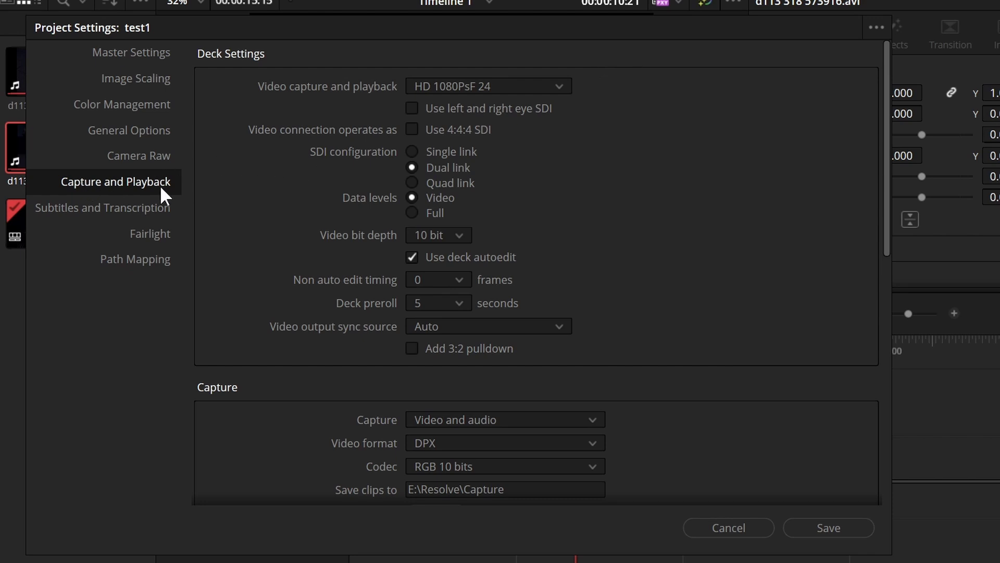
- Set the capture and playback video format to PAL
left_click(560, 87)
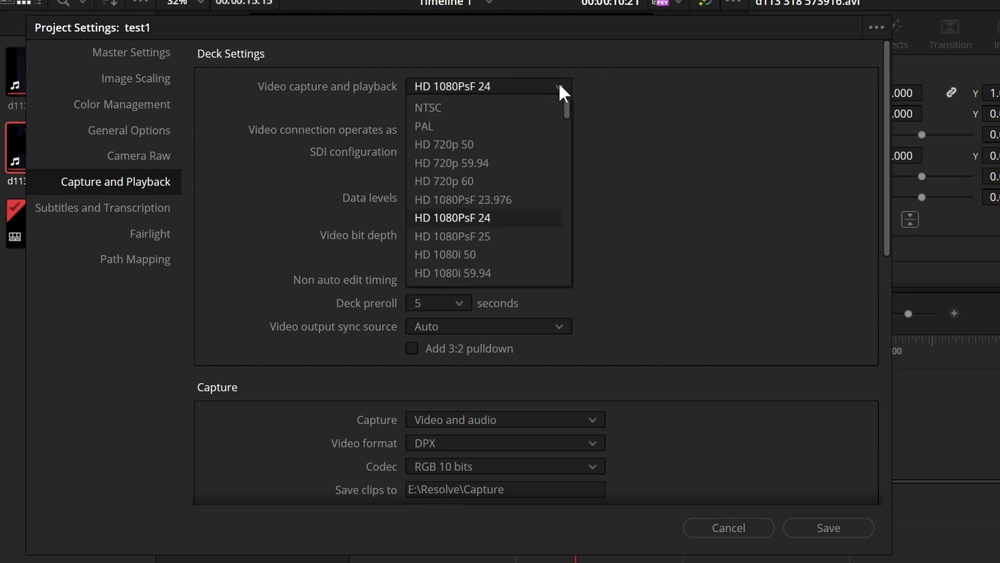
left_click(433, 125)
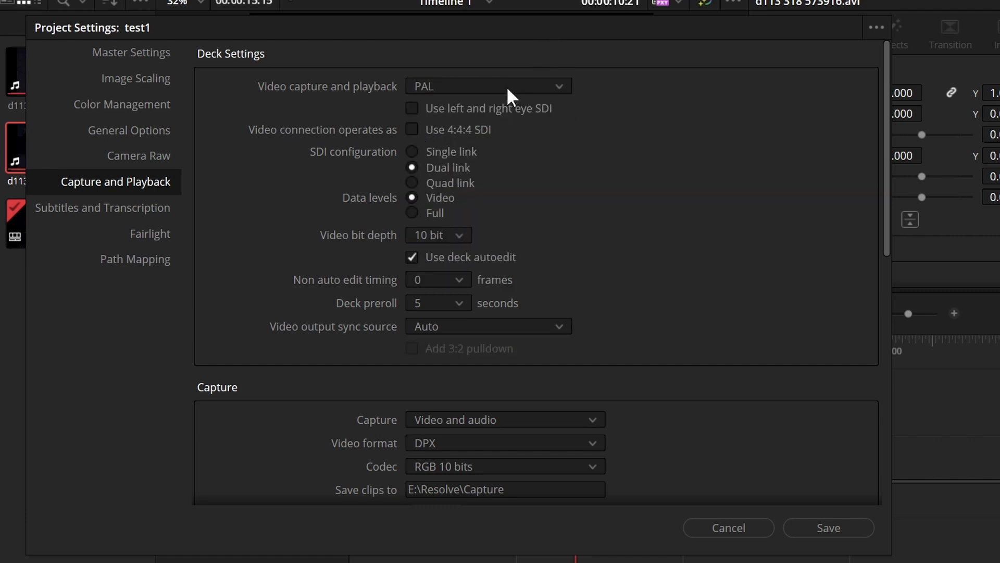
left_click(477, 86)
scroll(439, 142, "down", 1)
left_click(442, 107)
scroll(713, 418, "down", 2)
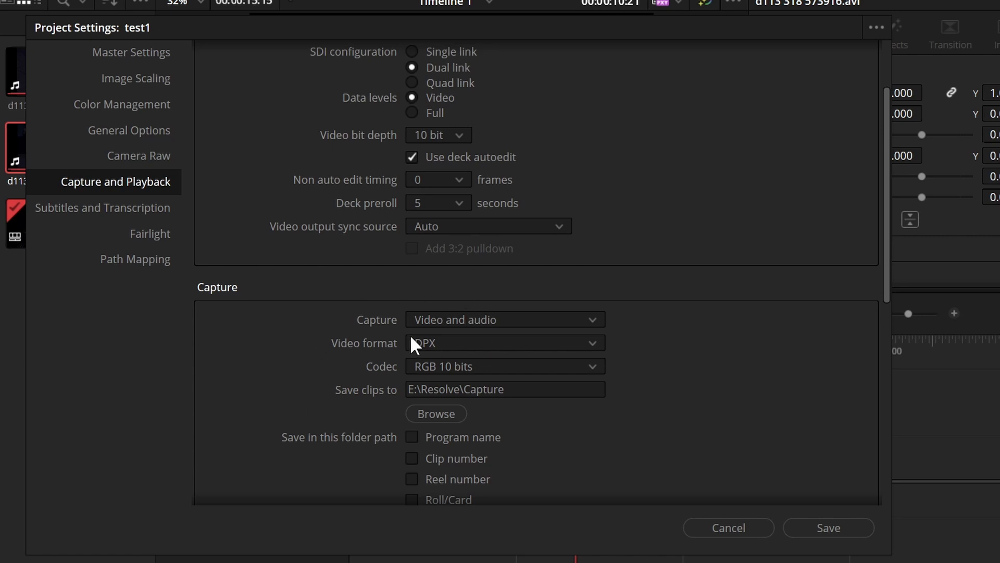
- Capture to QuickTime format with the Uncompressed RGB 10-bit codec
left_click(444, 344)
left_click(457, 382)
left_click(508, 366)
scroll(508, 417, "down", 3)
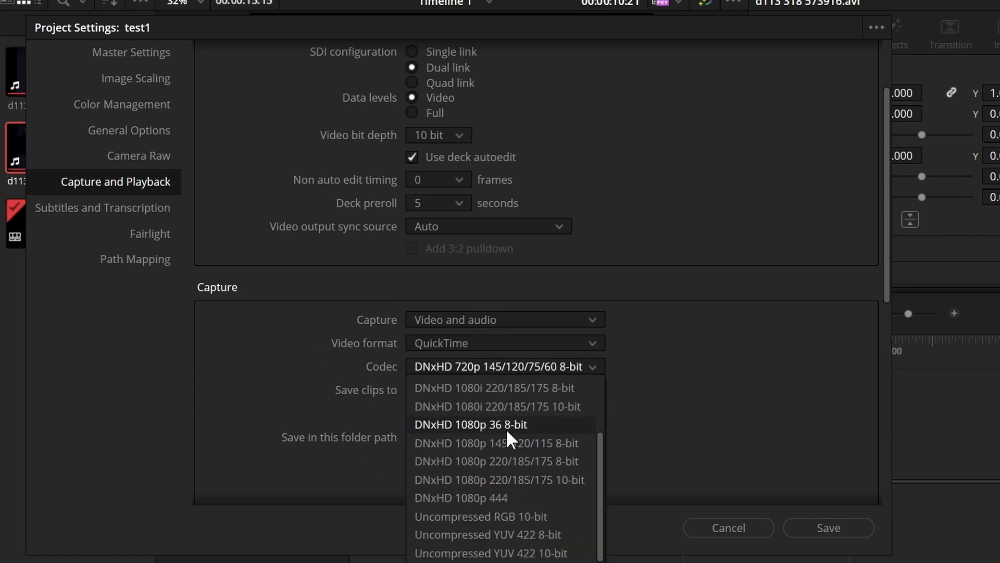
scroll(505, 428, "up", 3)
scroll(513, 409, "down", 3)
scroll(502, 383, "up", 3)
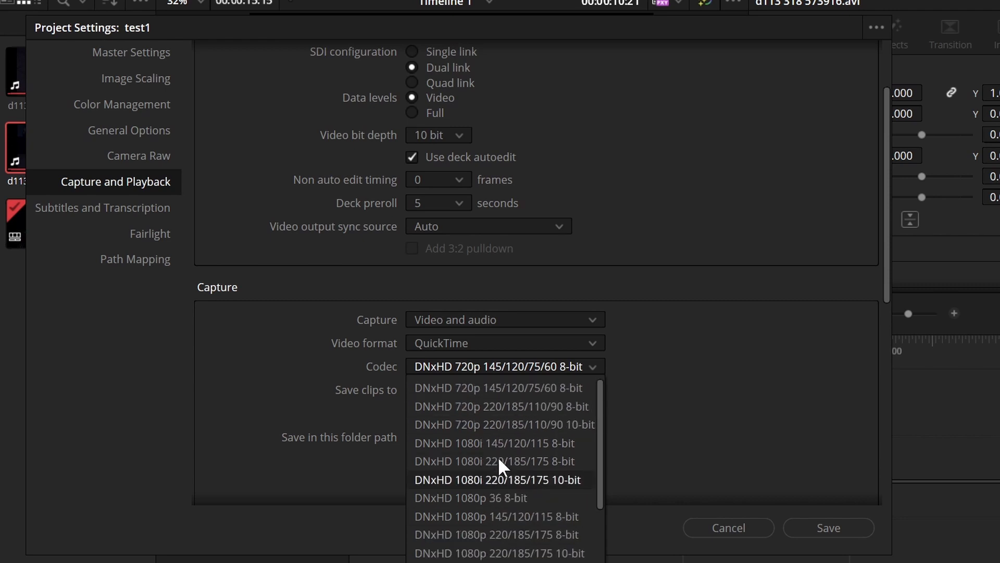
scroll(472, 400, "down", 2)
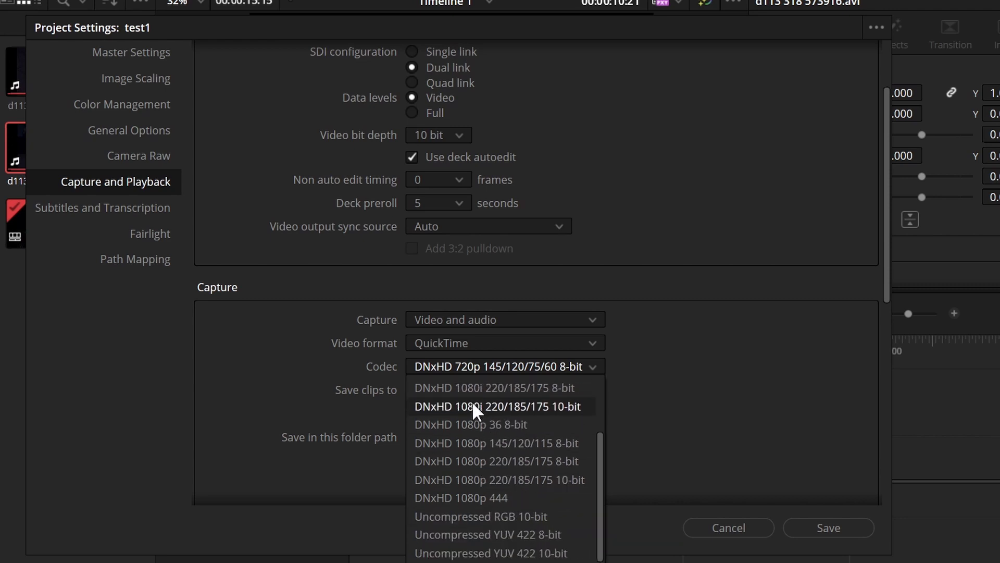
left_click(483, 516)
scroll(472, 407, "up", 1)
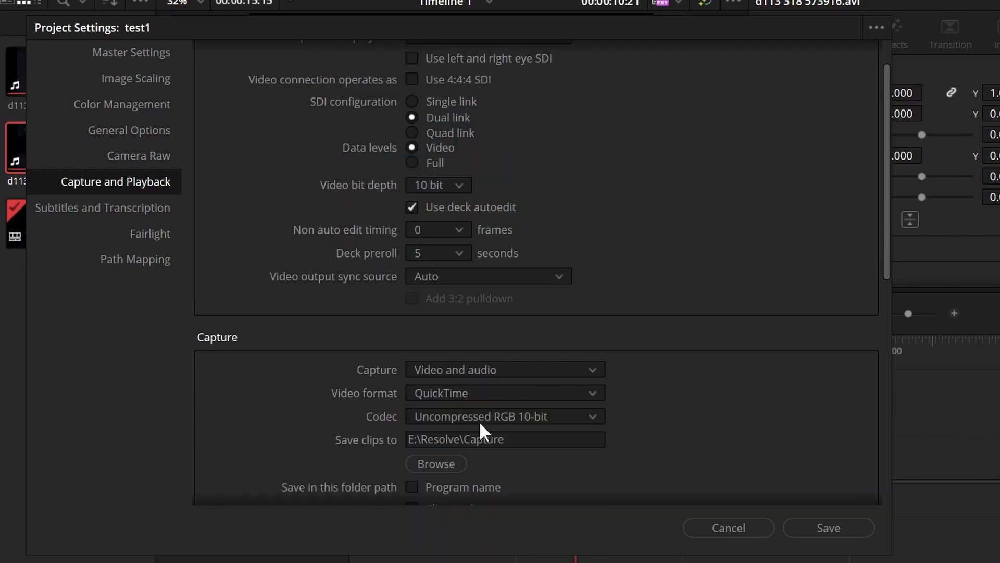
scroll(537, 211, "up", 1)
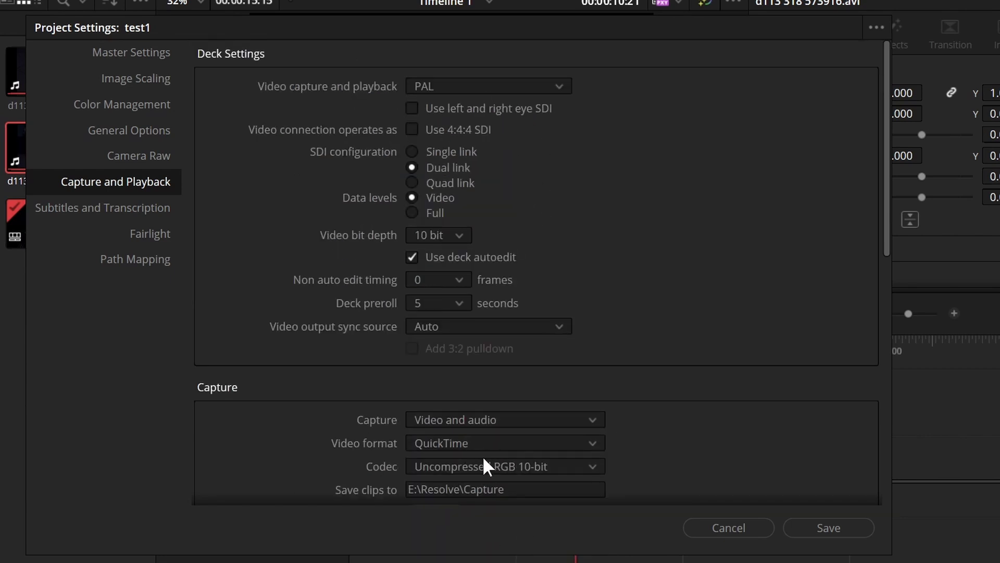
scroll(611, 440, "down", 2)
- Set the Subtitles and Transcription language to English
left_click(78, 207)
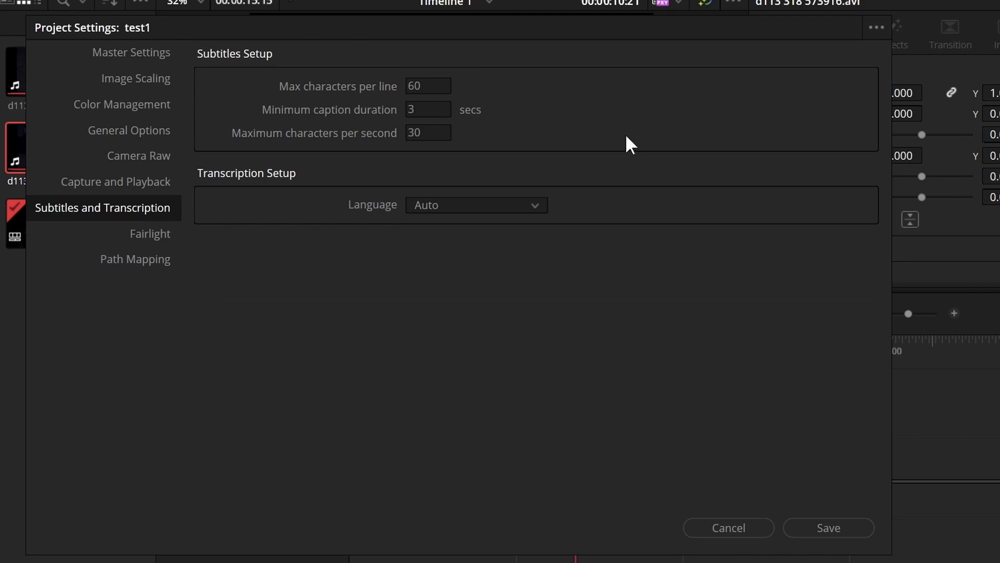
left_click(453, 206)
left_click(432, 281)
left_click(146, 234)
left_click(153, 207)
- Return to Master Settings and show the Image Scaling page
left_click(144, 53)
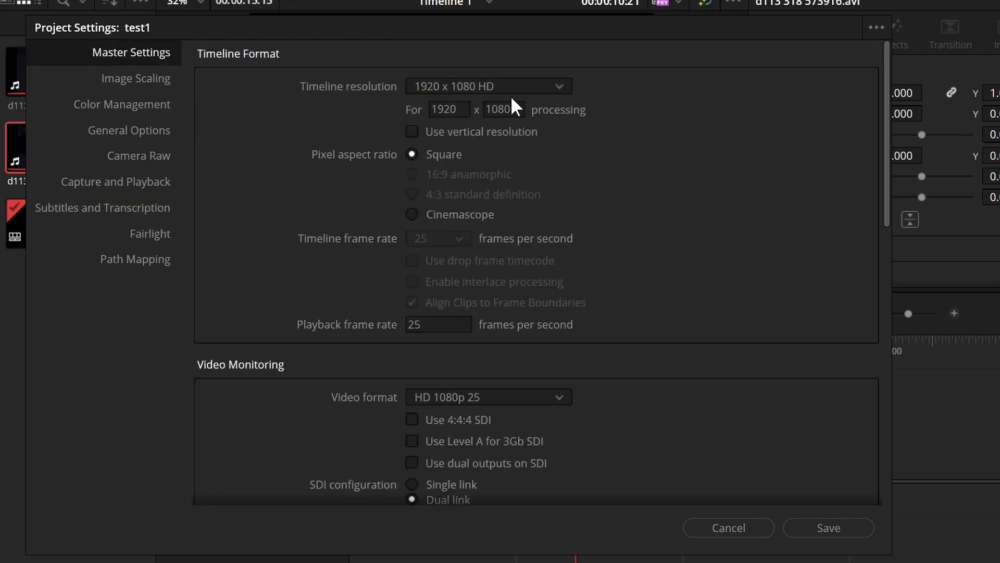
left_click(135, 80)
scroll(482, 203, "up", 3)
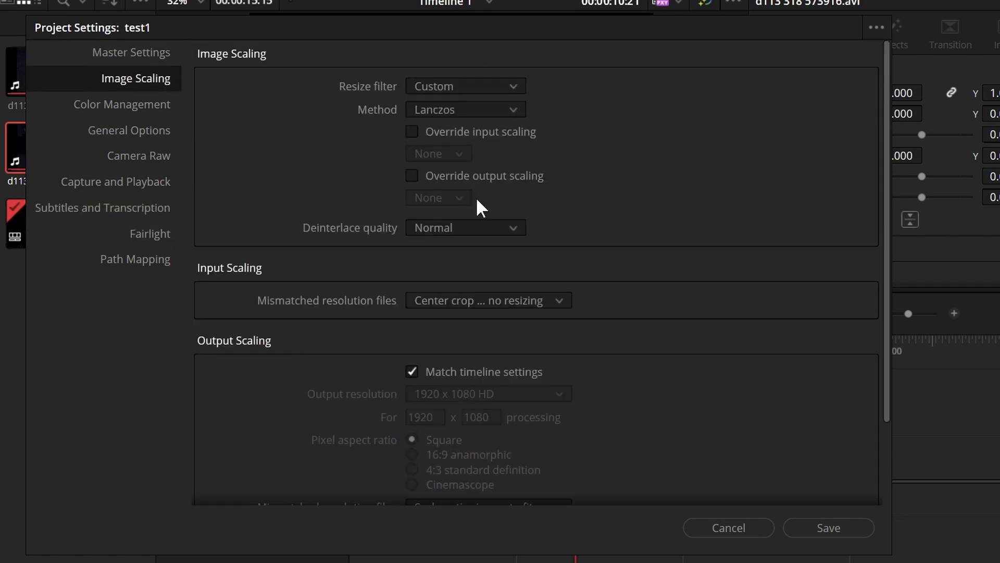
- Make the current project settings the default preset
left_click(875, 29)
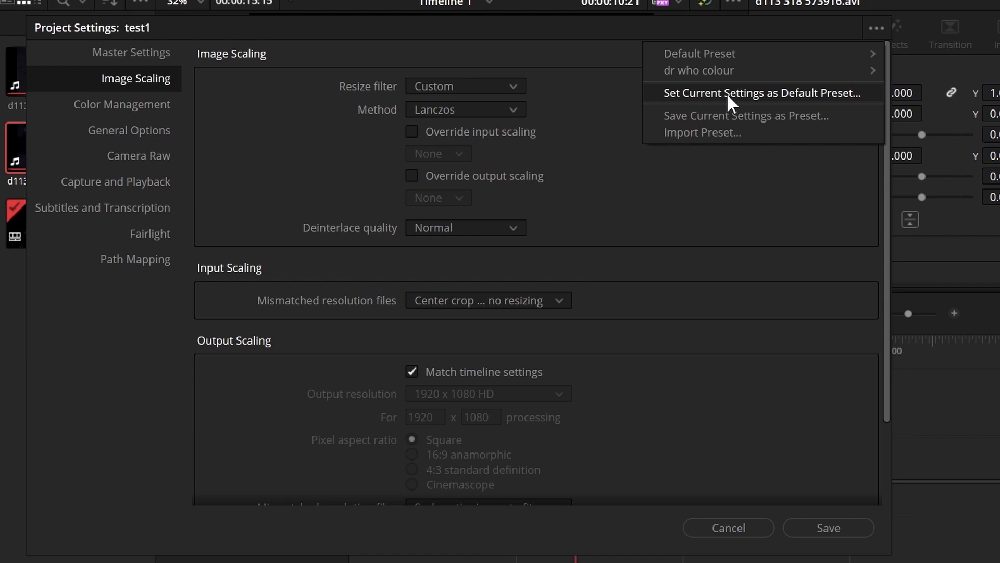
left_click(794, 92)
left_click(125, 56)
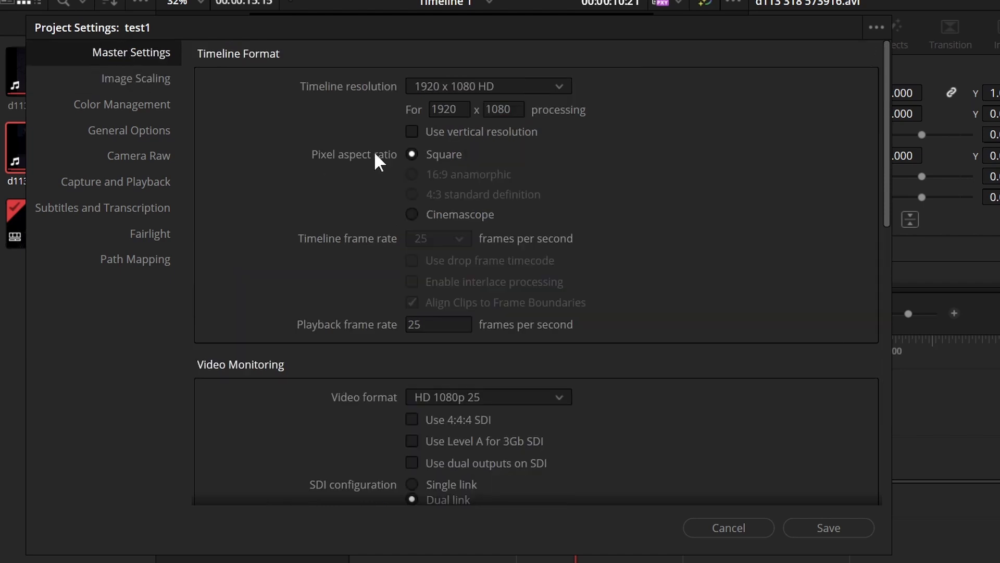
- Save the current settings as a preset named 'DVC 25P' and load it
left_click(876, 27)
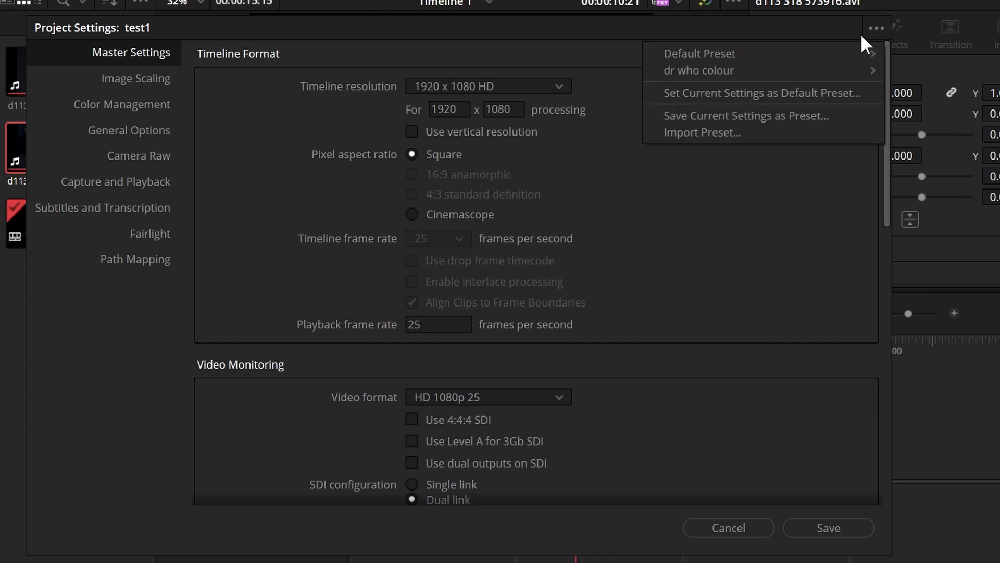
left_click(748, 119)
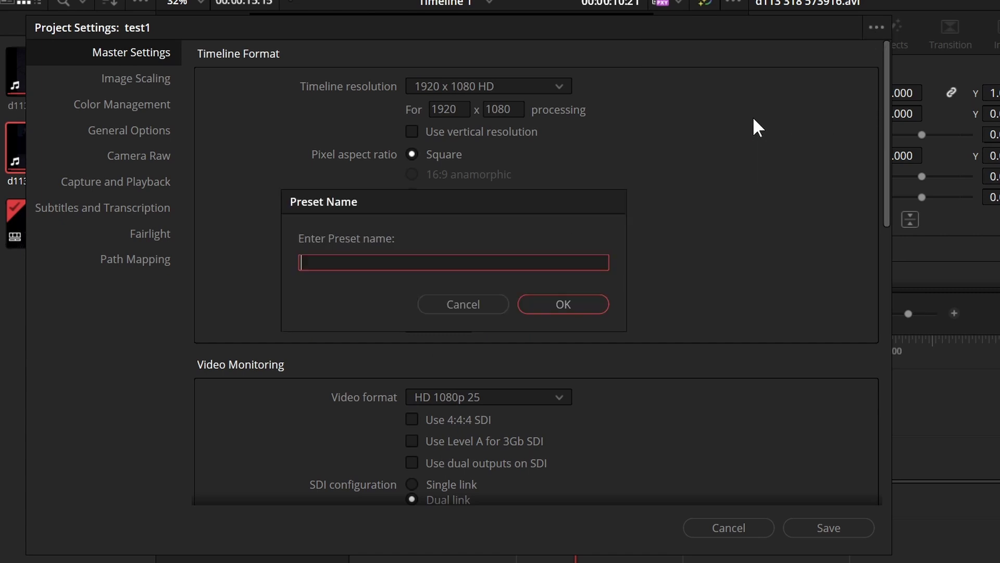
type("DVC 25")
key("Return")
left_click(877, 27)
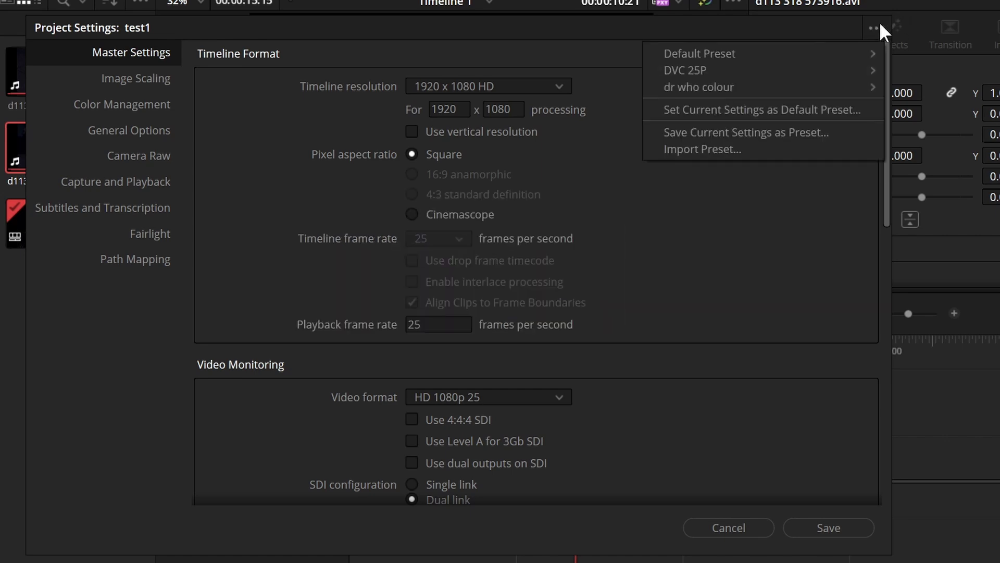
mouse_move(818, 69)
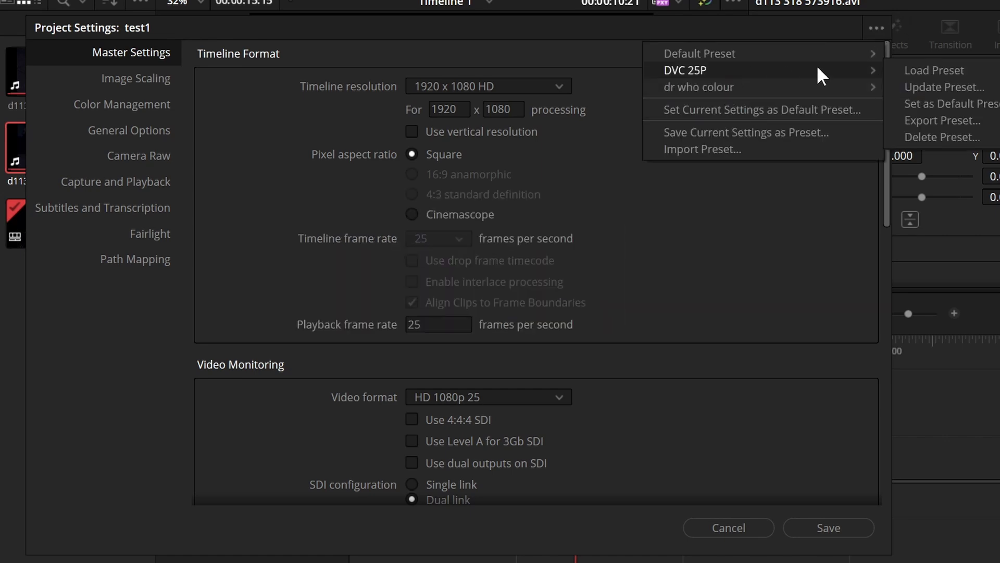
left_click(937, 68)
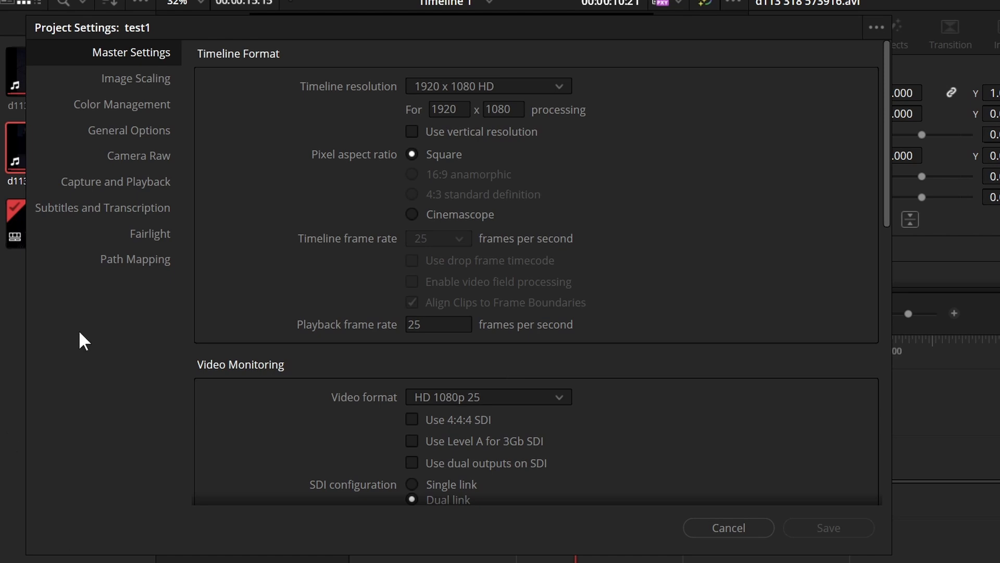
- Export the DVC 25P preset to a file
left_click(874, 28)
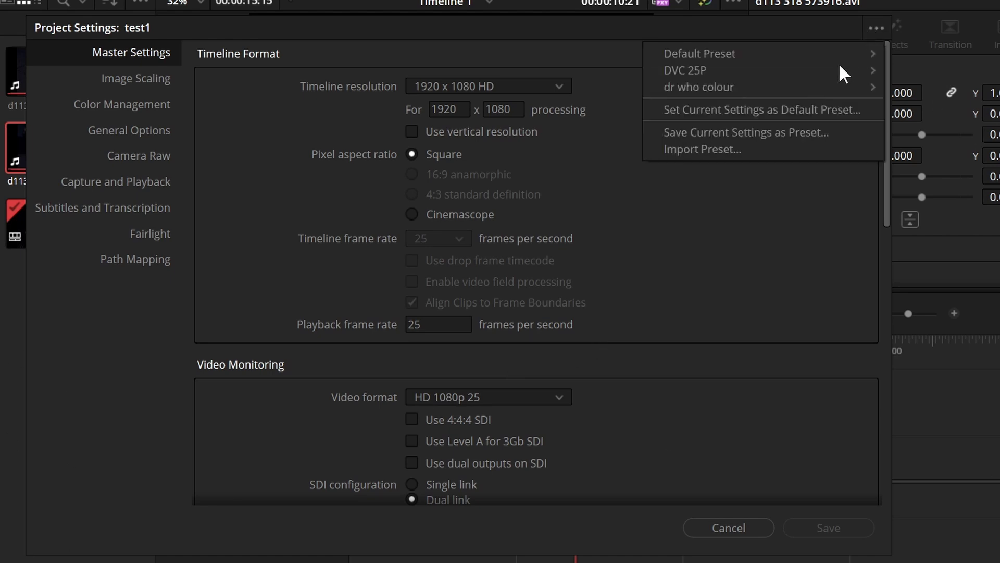
mouse_move(755, 83)
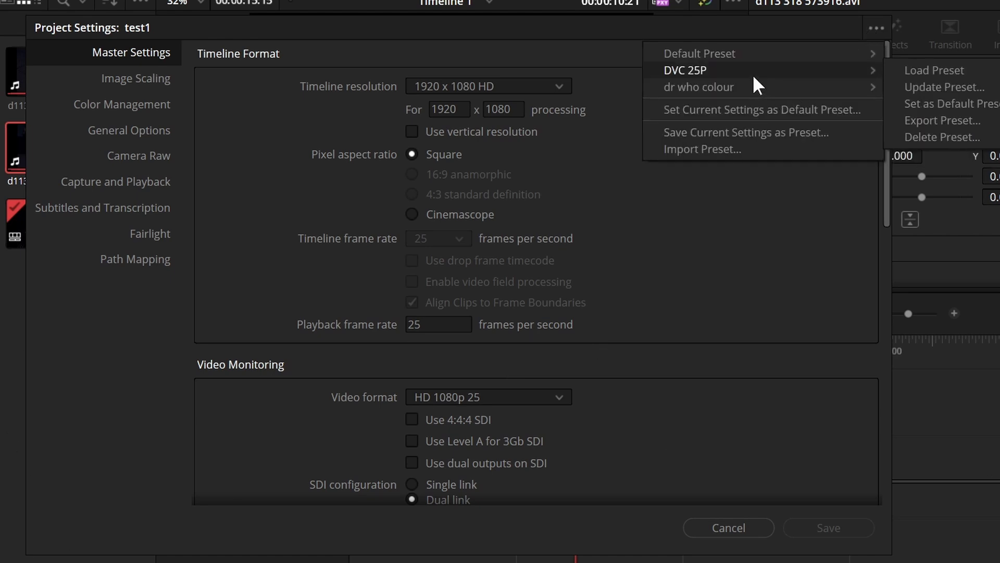
left_click(930, 123)
scroll(156, 194, "up", 3)
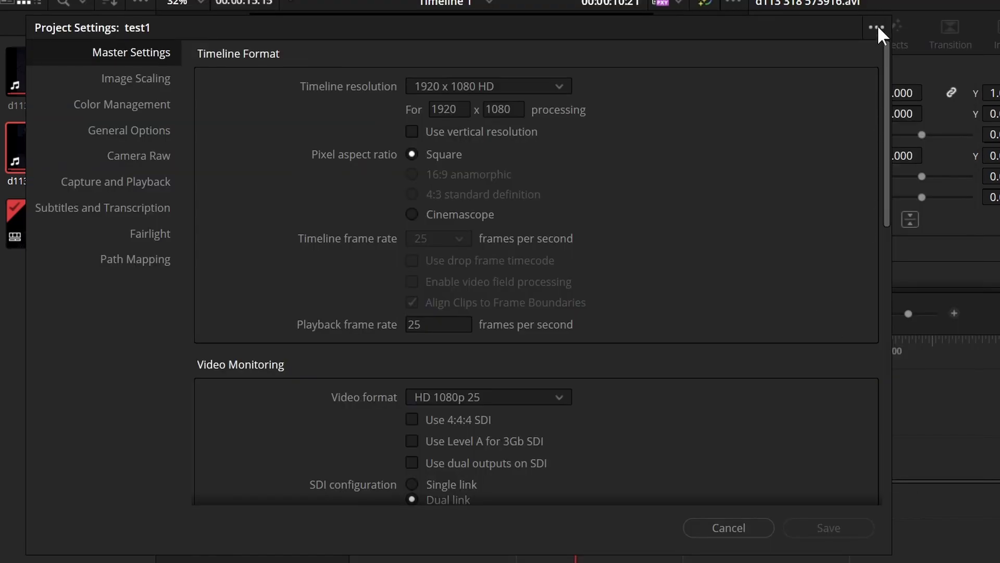
- Import the saved preset file, cancelling at the duplicate-name prompt
left_click(877, 27)
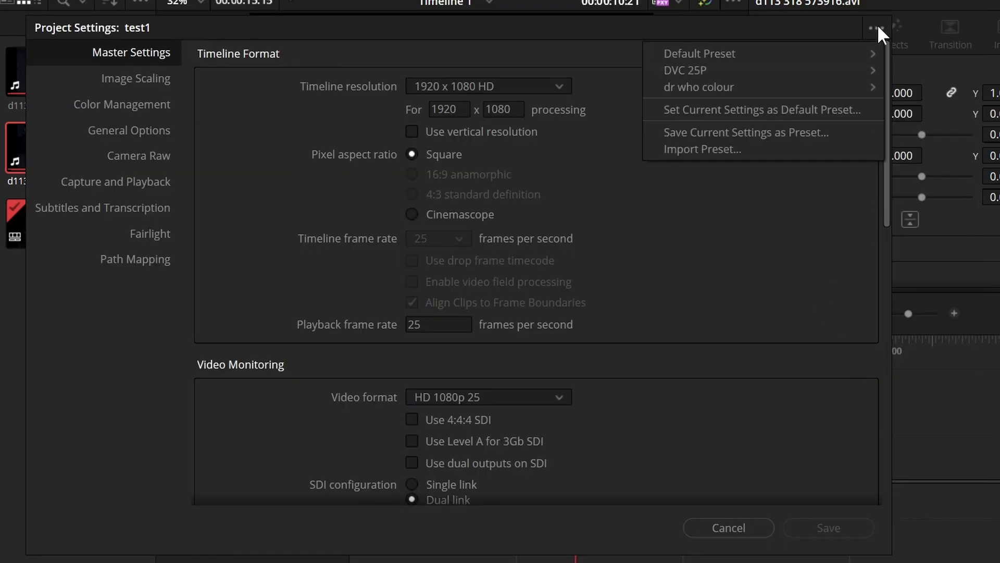
left_click(814, 150)
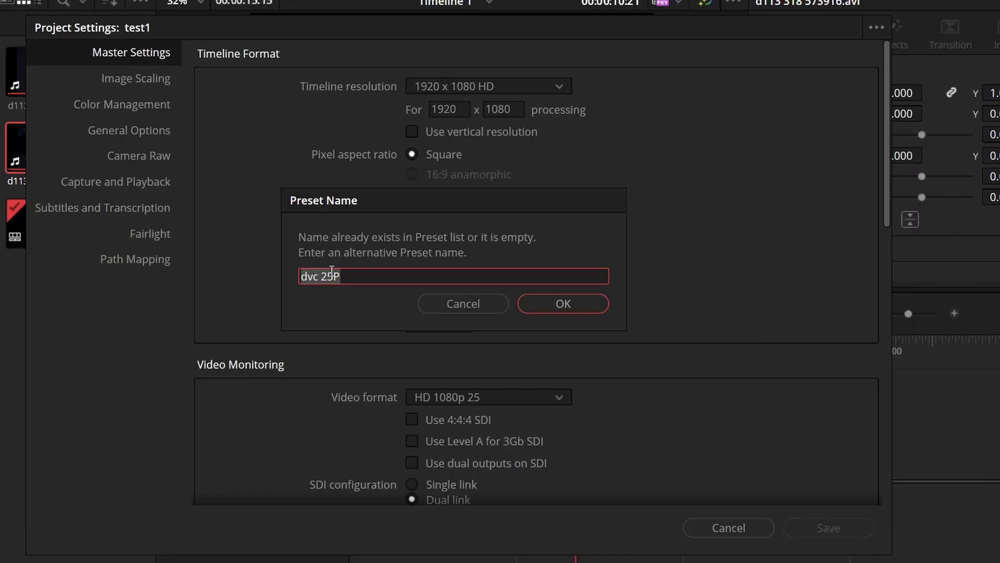
left_click(484, 307)
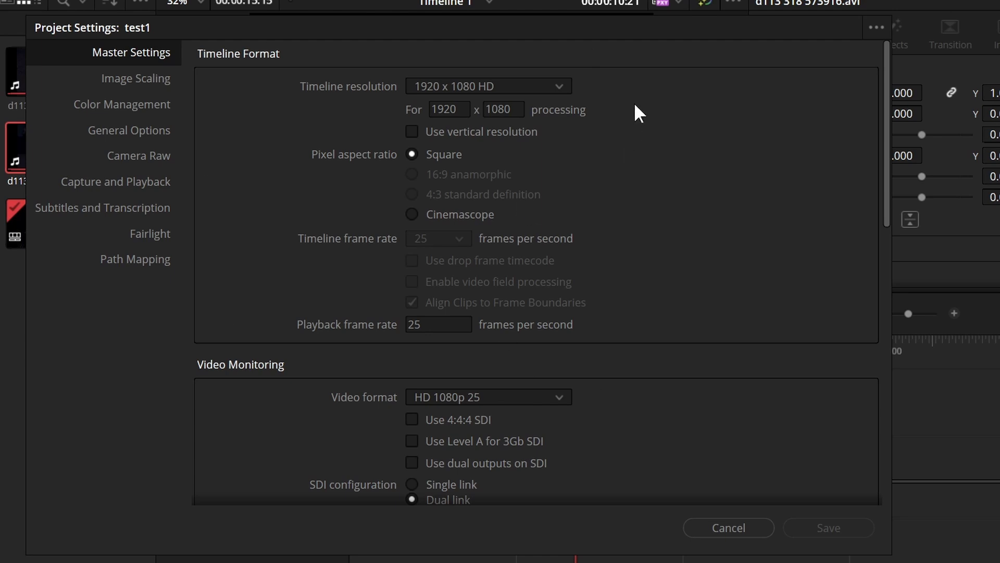
left_click(875, 31)
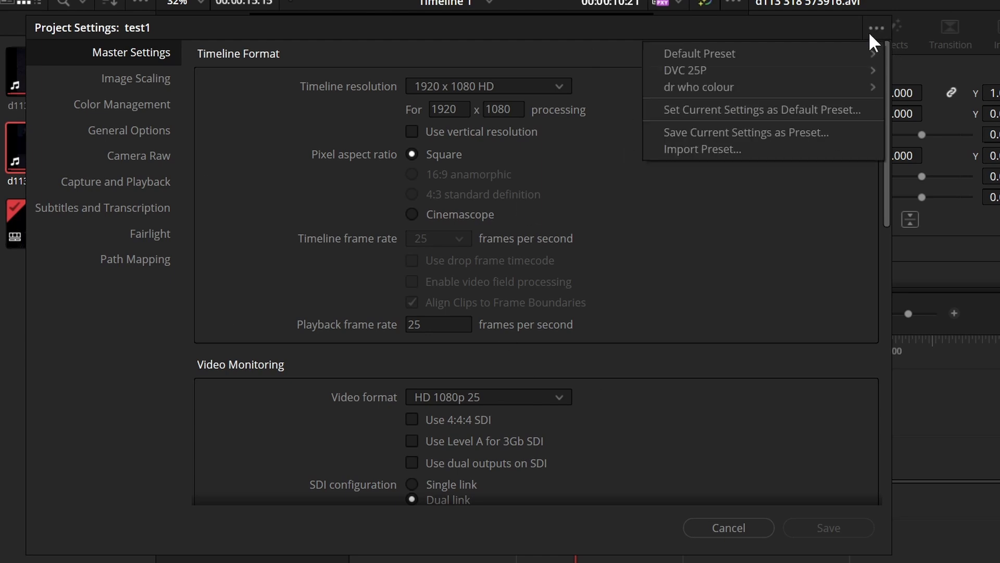
mouse_move(312, 27)
left_mouse_down()
mouse_move(342, 35)
mouse_move(329, 35)
left_mouse_up()
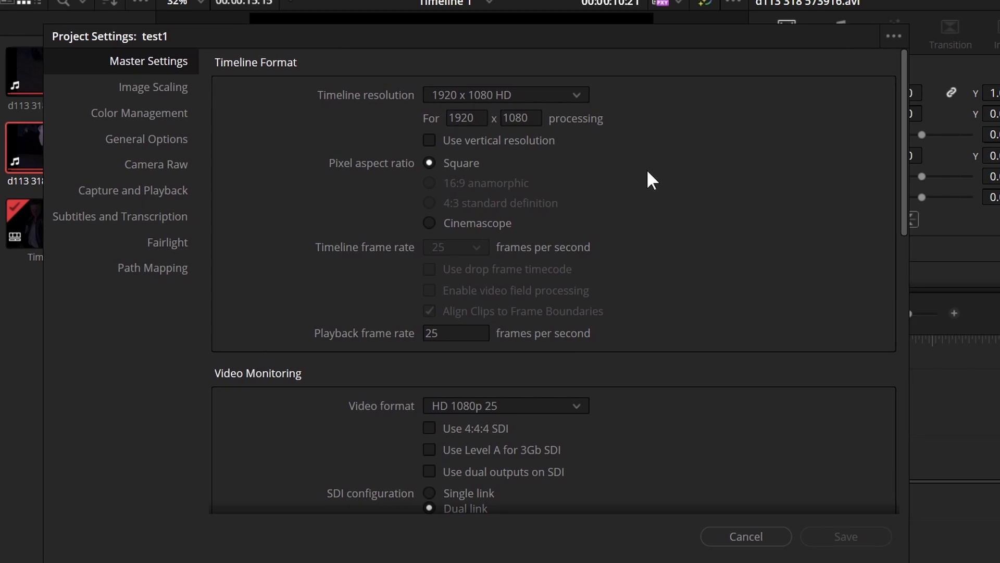
left_click(893, 38)
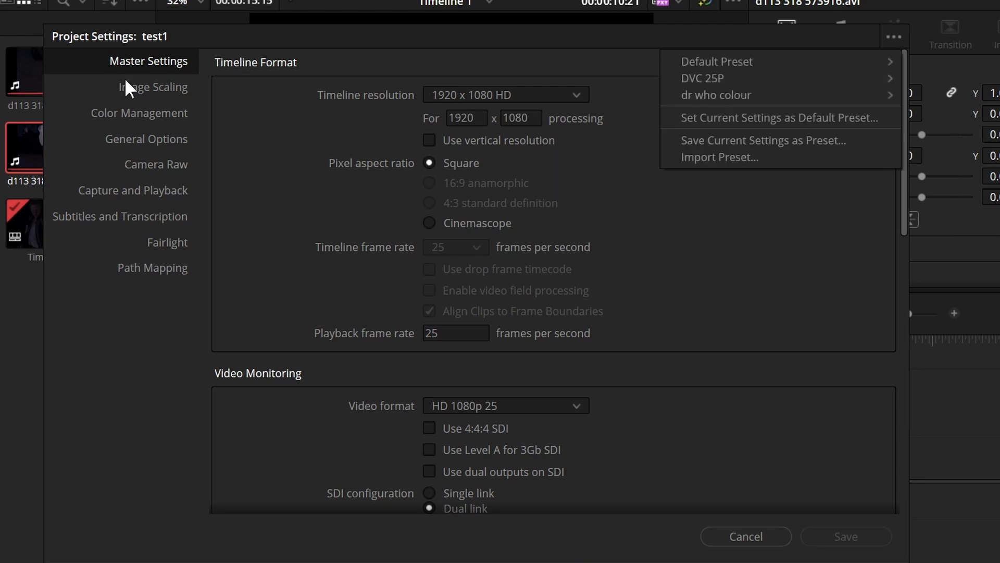
left_click(772, 288)
left_click_drag(586, 34, 581, 32)
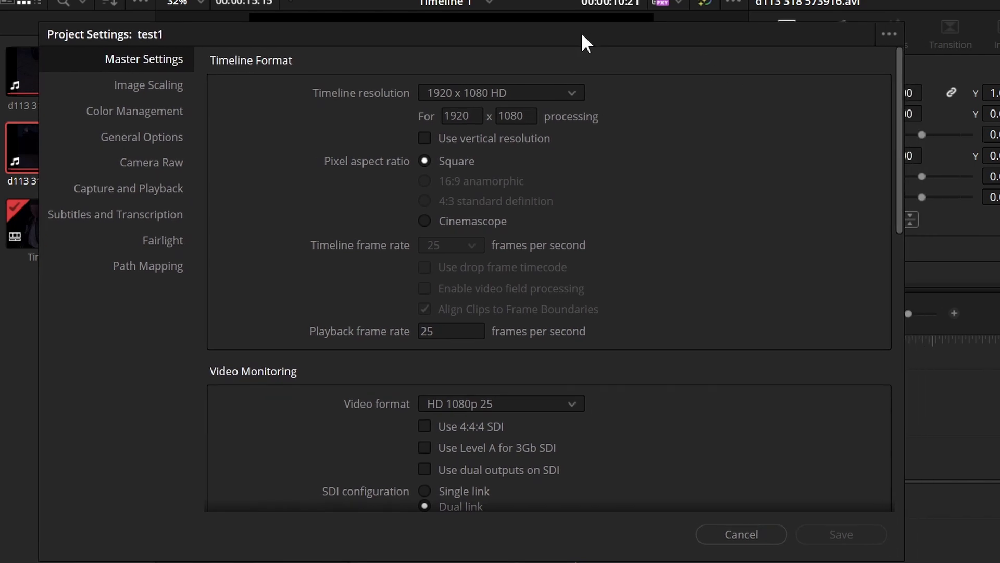
left_click(890, 35)
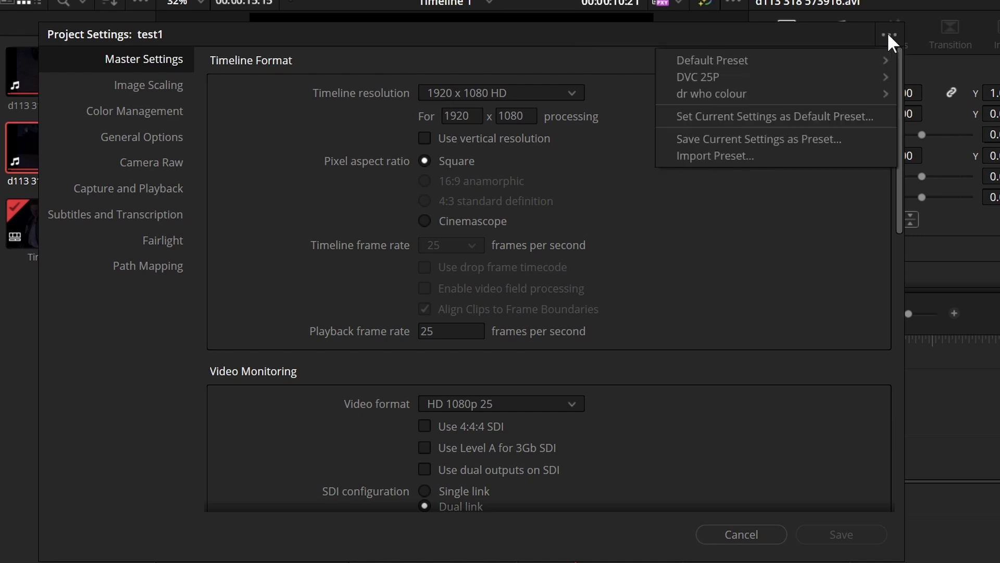
left_click(884, 36)
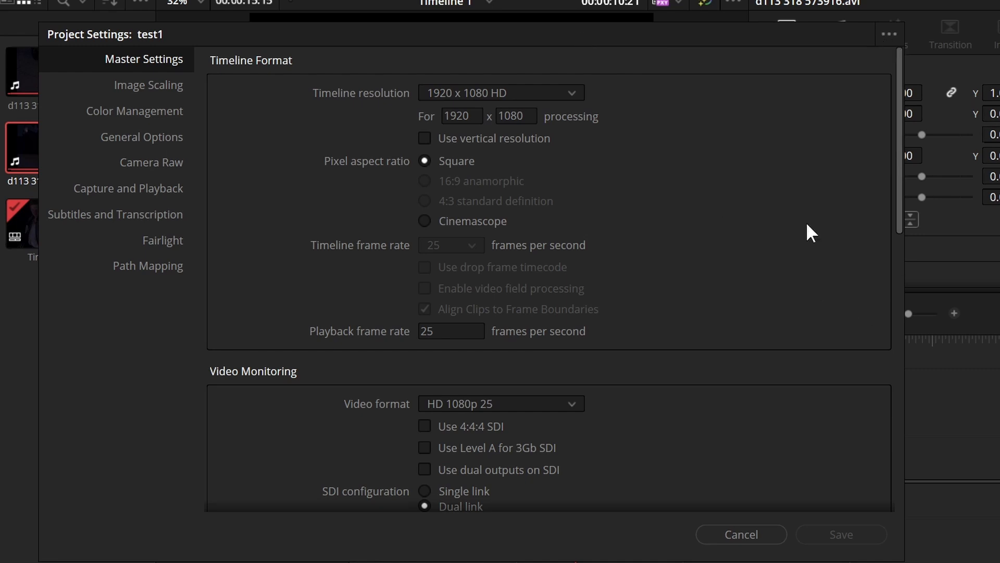